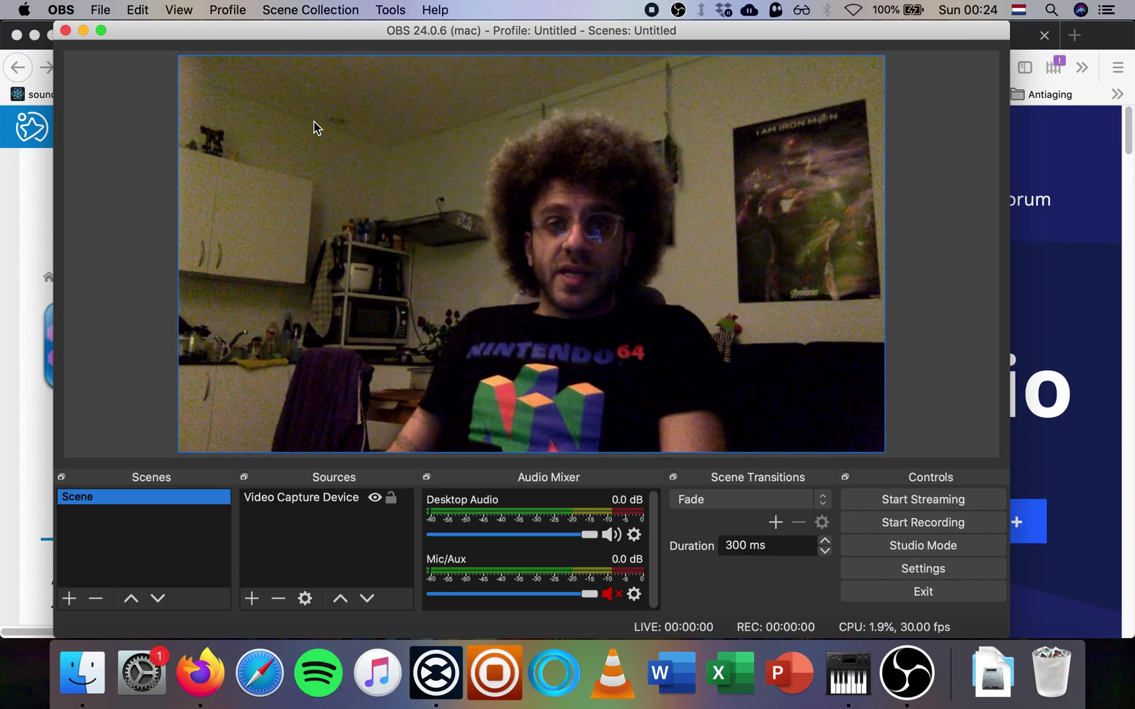
Minimize OBS and look through the OBS website and Soundflower download page in the browser
click(81, 32)
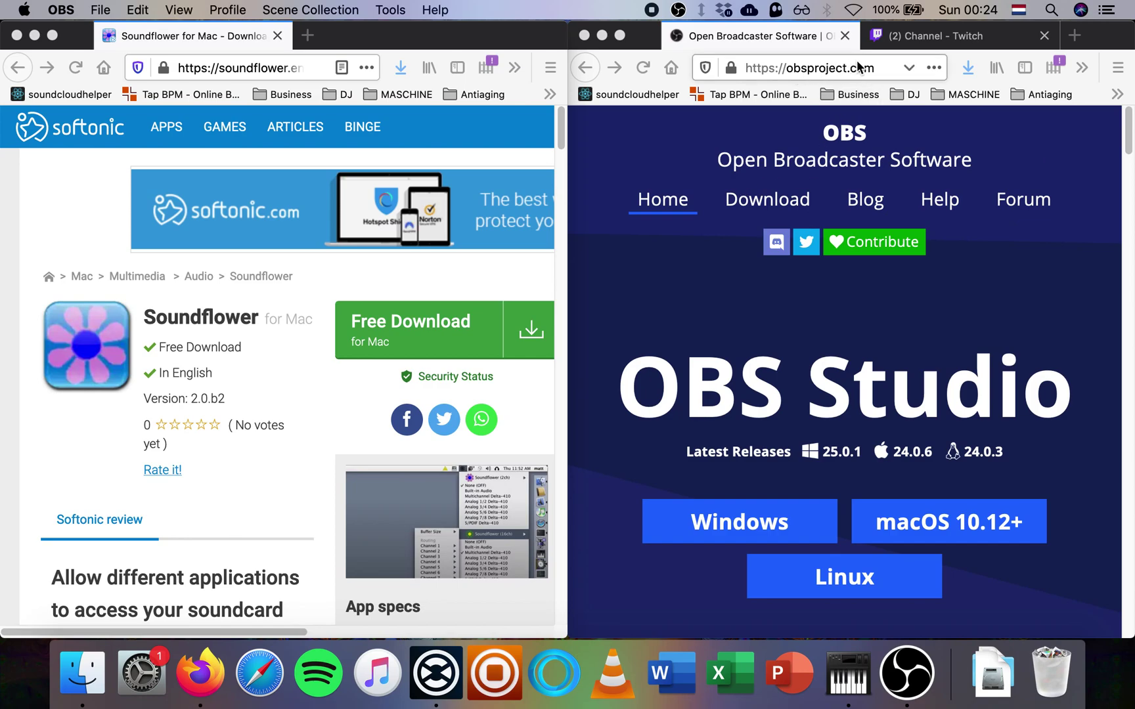
click(780, 68)
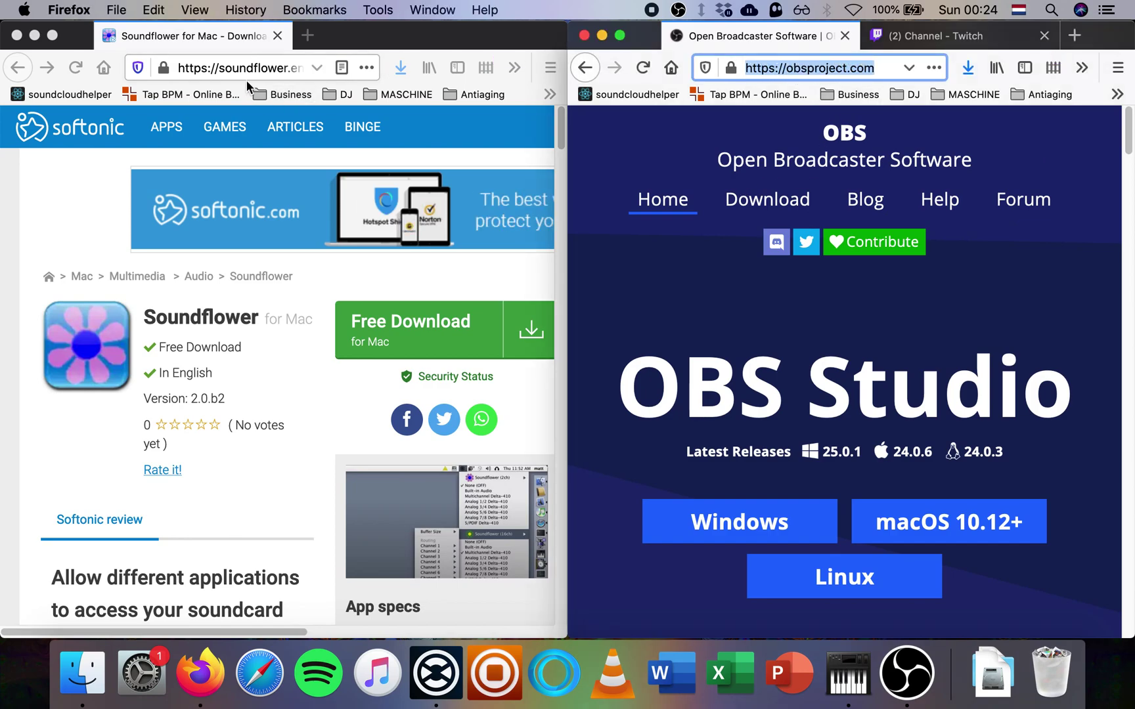
click(198, 328)
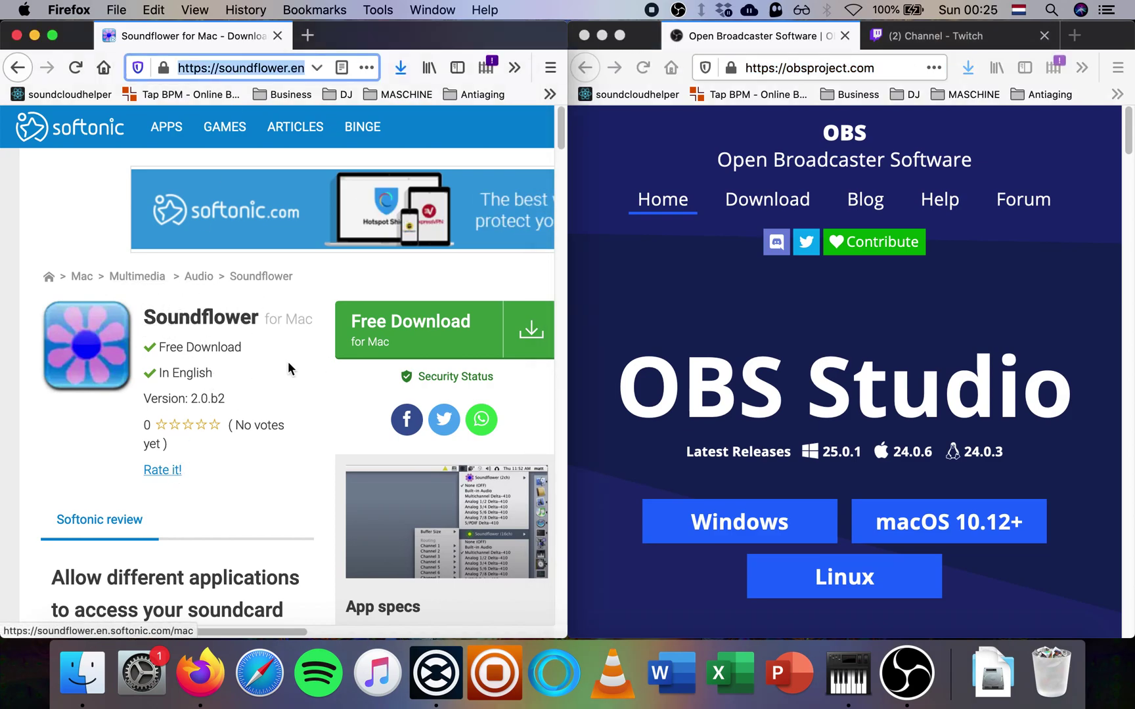
scroll(266, 399, down, 1)
scroll(266, 399, up, 1)
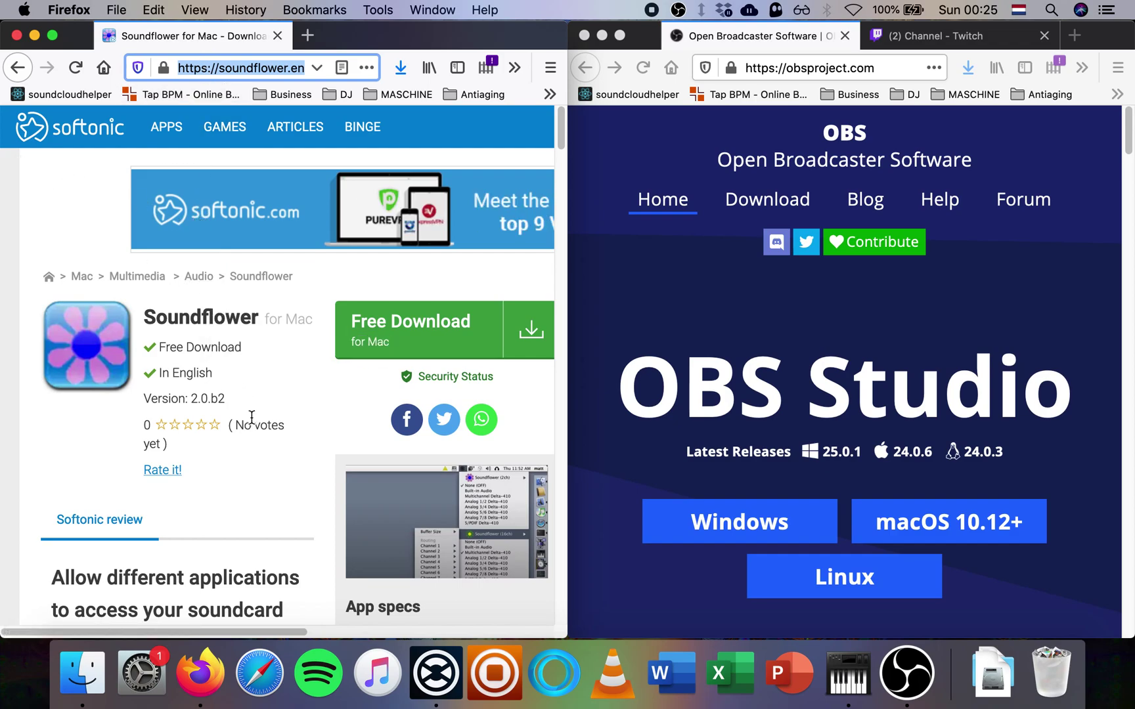
scroll(251, 417, down, 3)
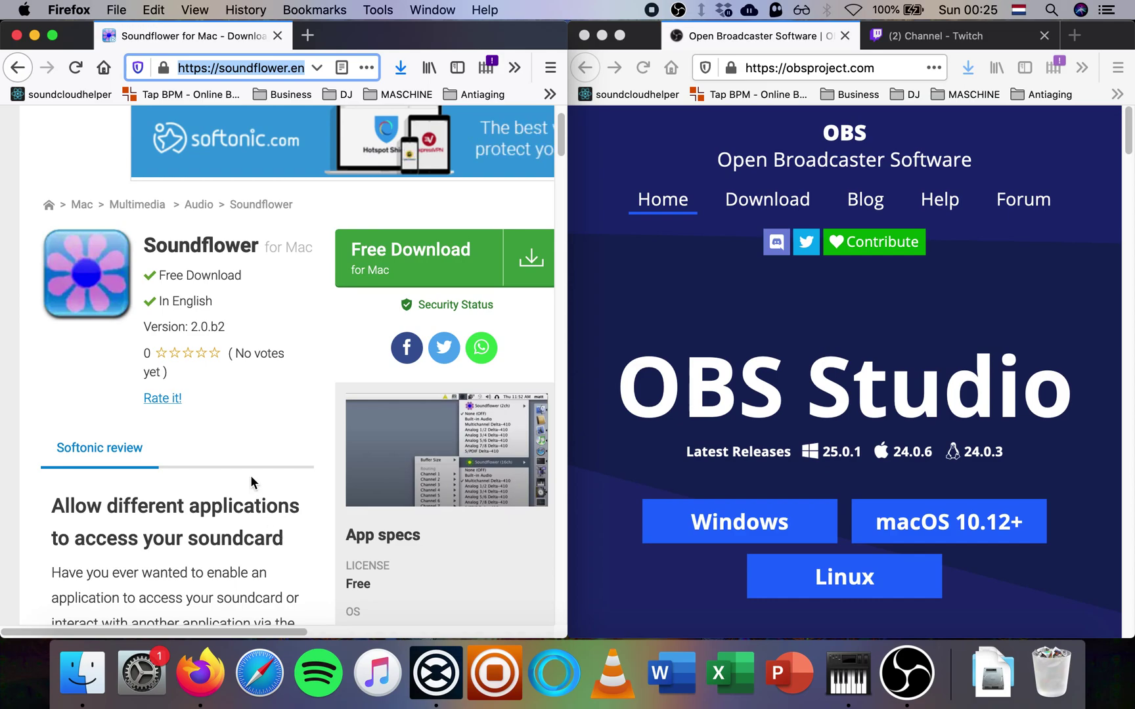
scroll(251, 475, up, 3)
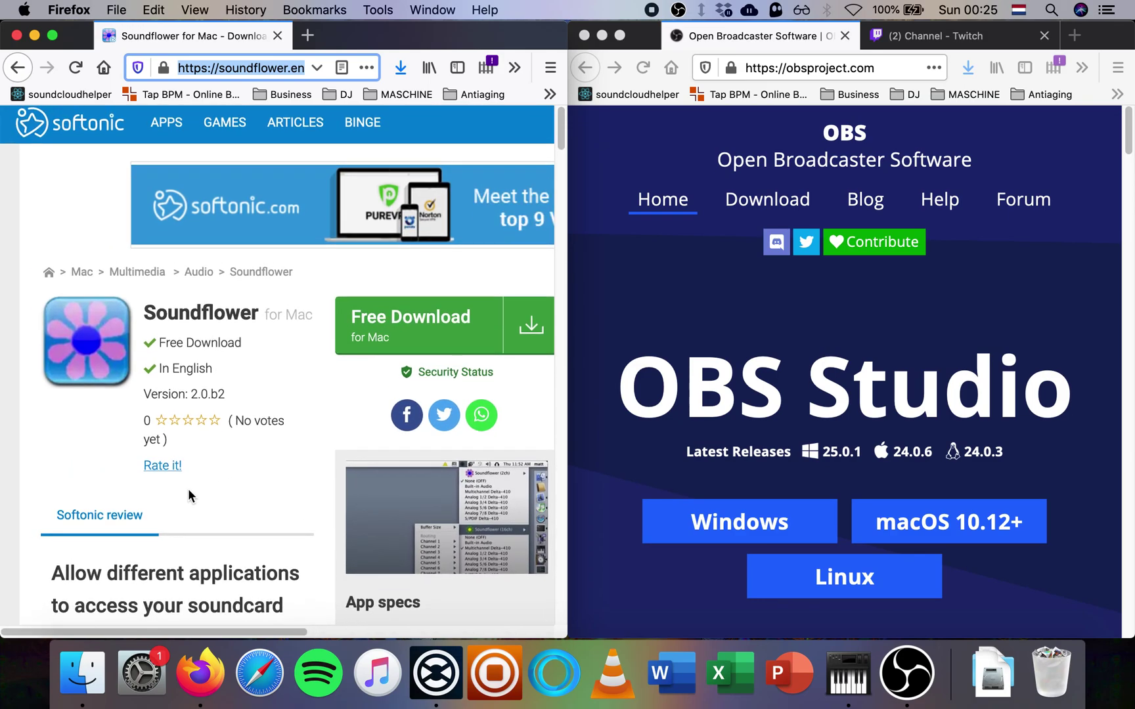
scroll(188, 489, up, 1)
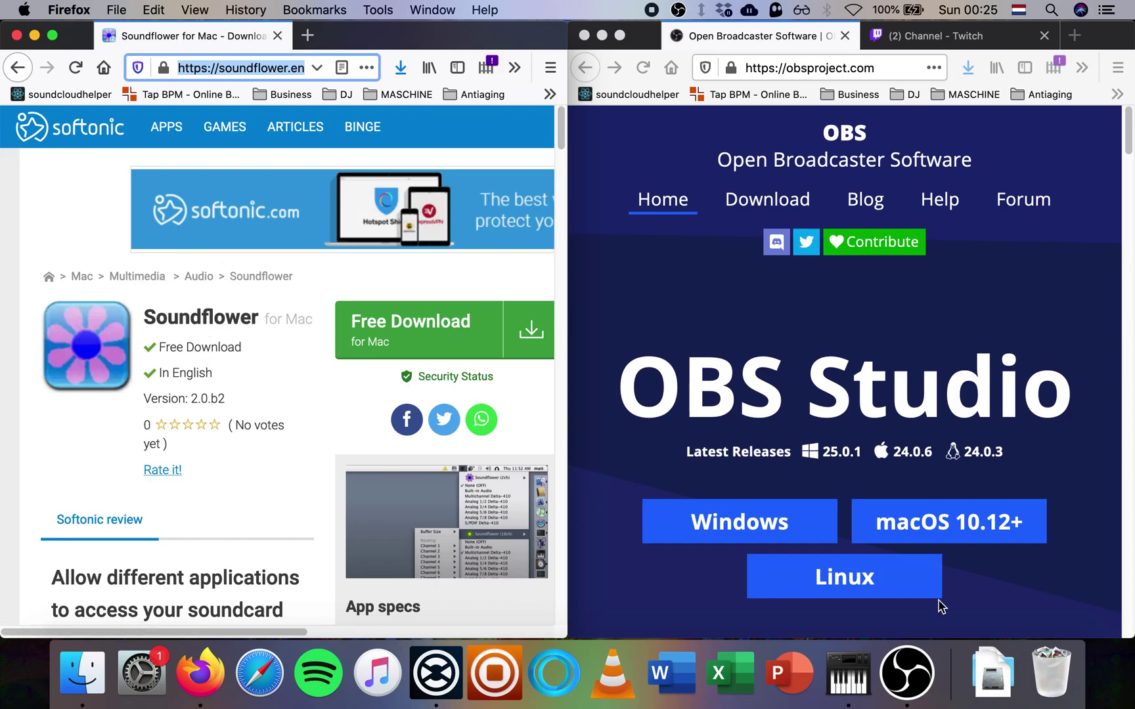
Restore OBS, minimize it again, and open a Finder window on Applications
click(907, 673)
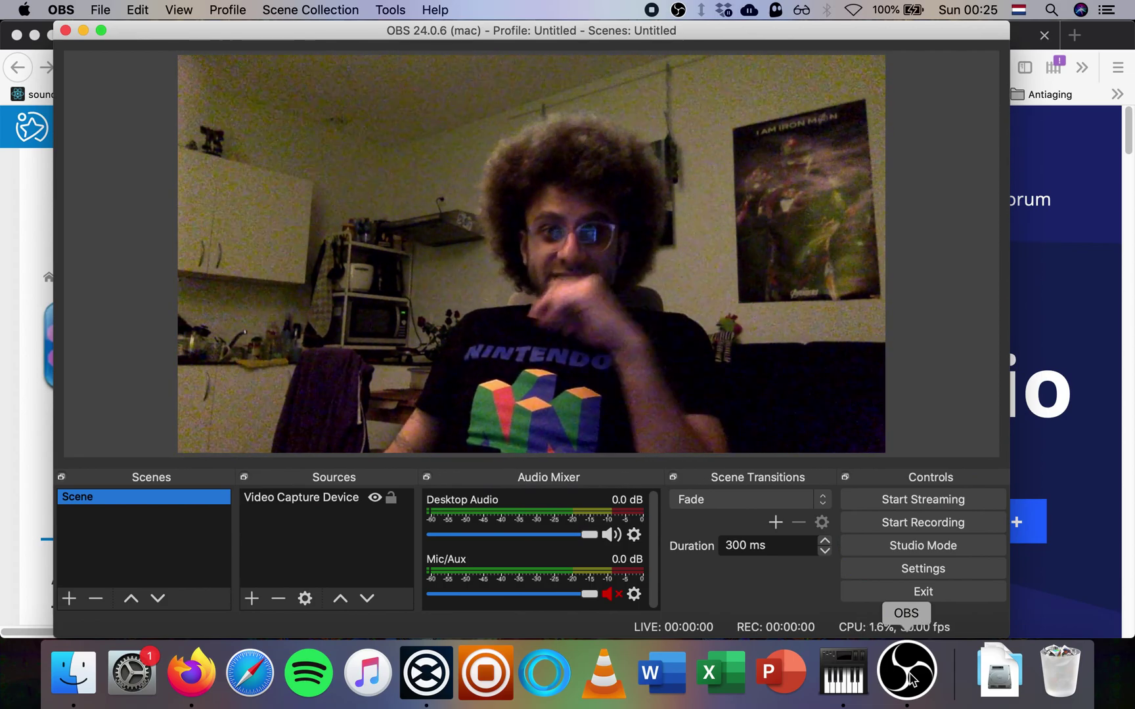
click(83, 31)
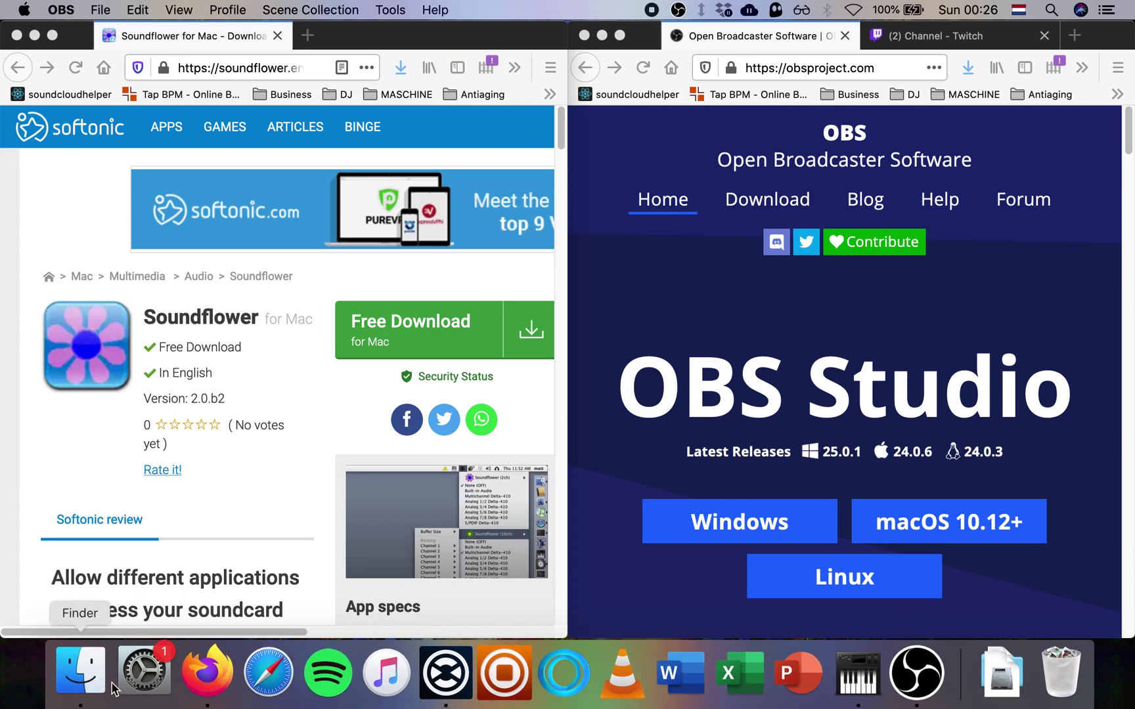
click(75, 677)
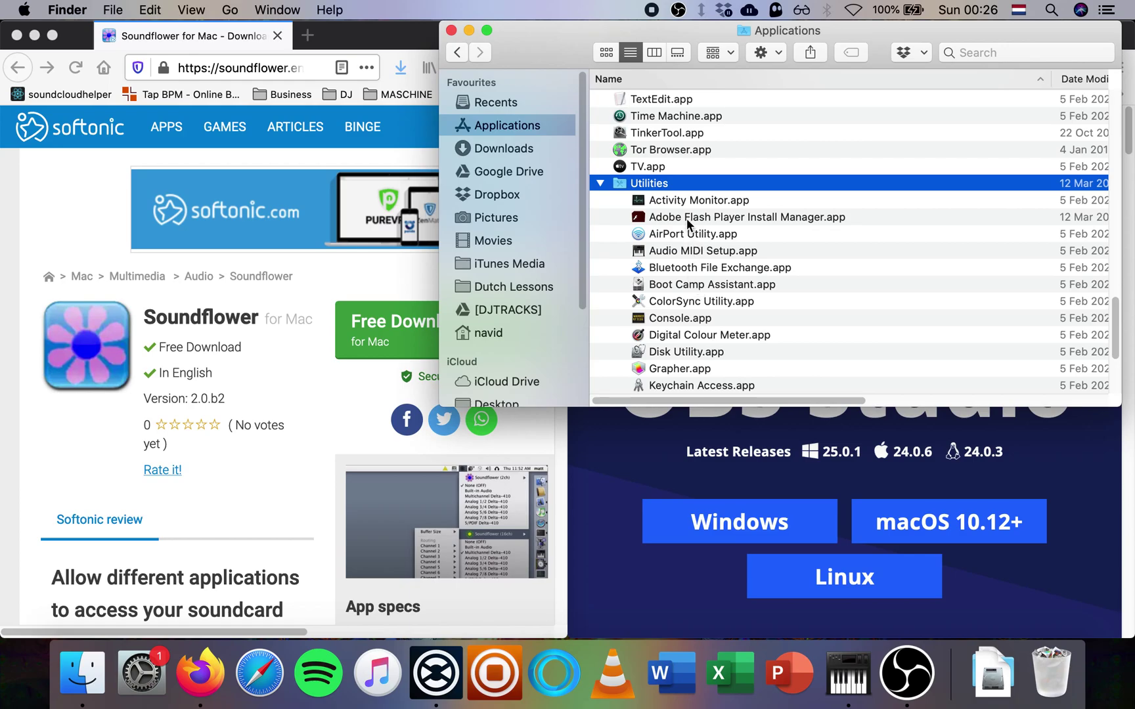
Launch Audio MIDI Setup from the Dock to show the DivanA S5/SoundFlower aggregate
click(852, 673)
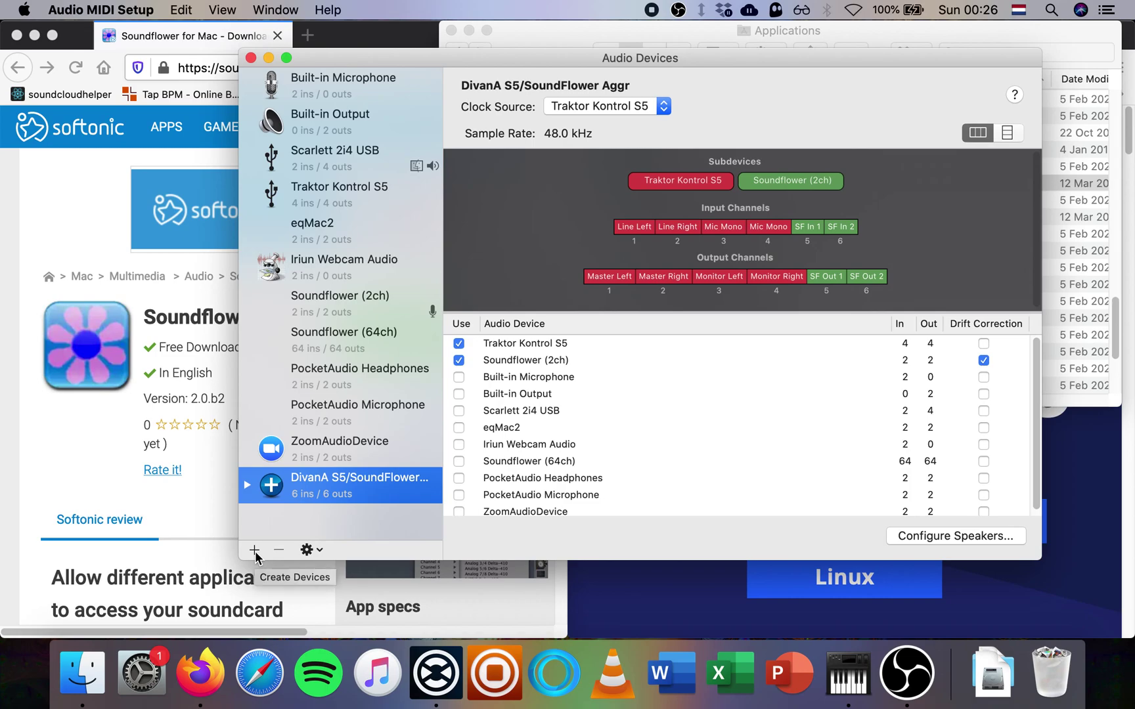
click(255, 550)
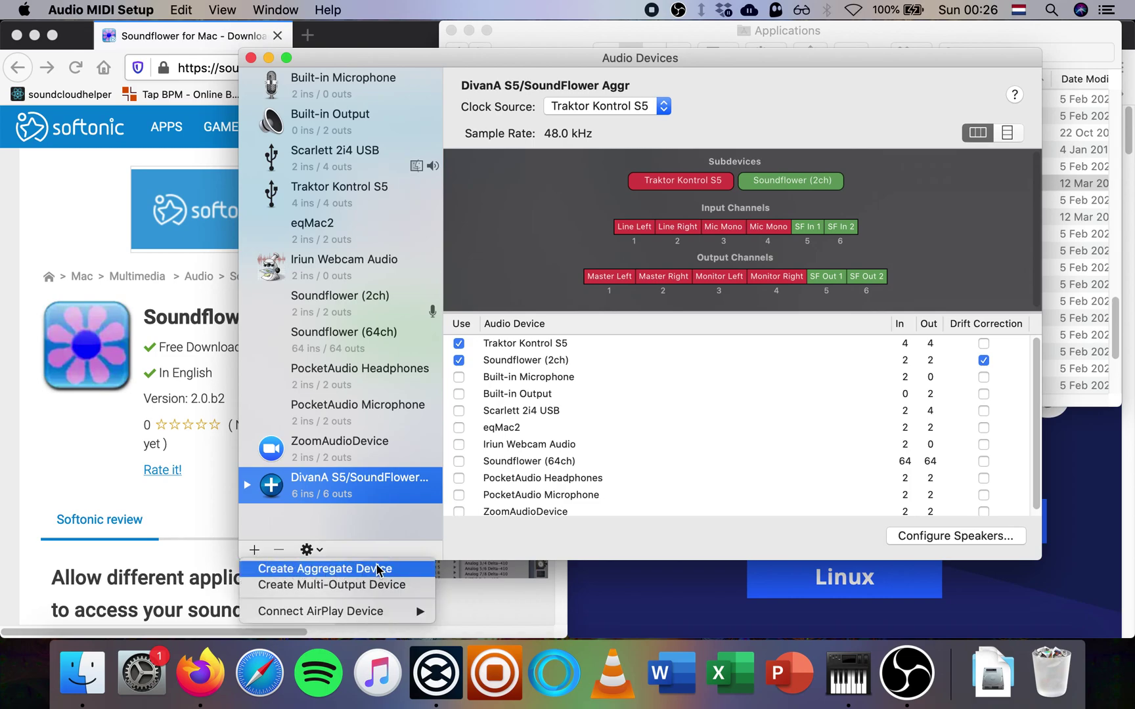
click(322, 522)
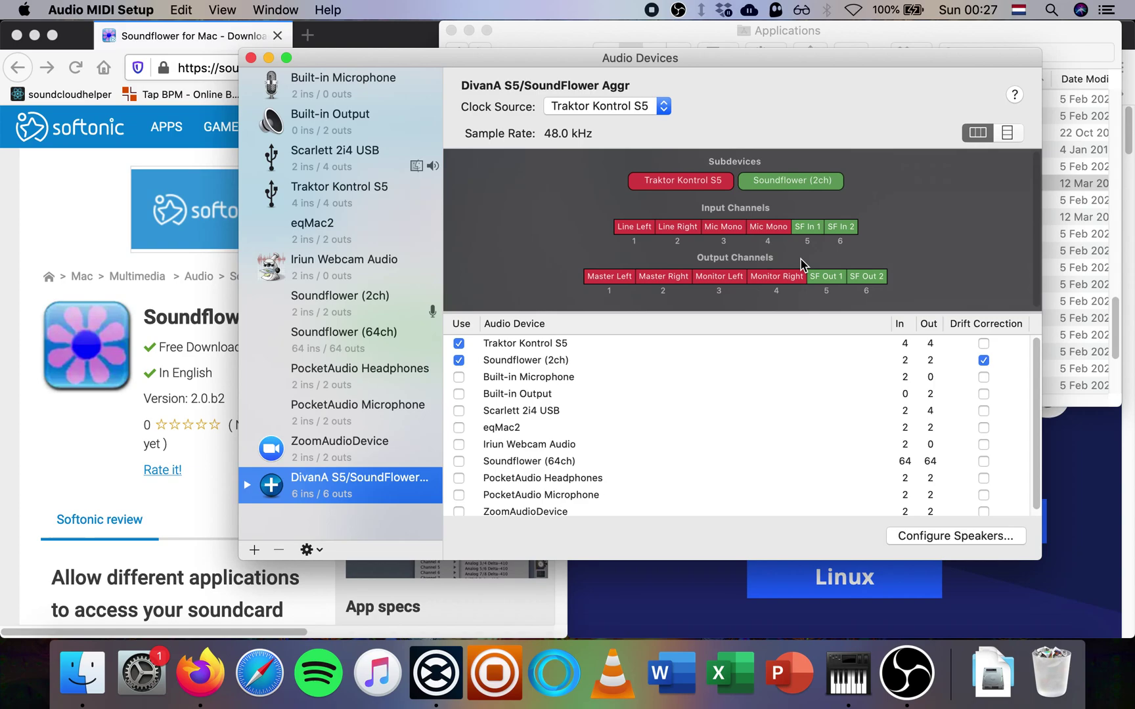
Minimize Audio Devices, quit Traktor from its Dock menu, and relaunch it
click(268, 58)
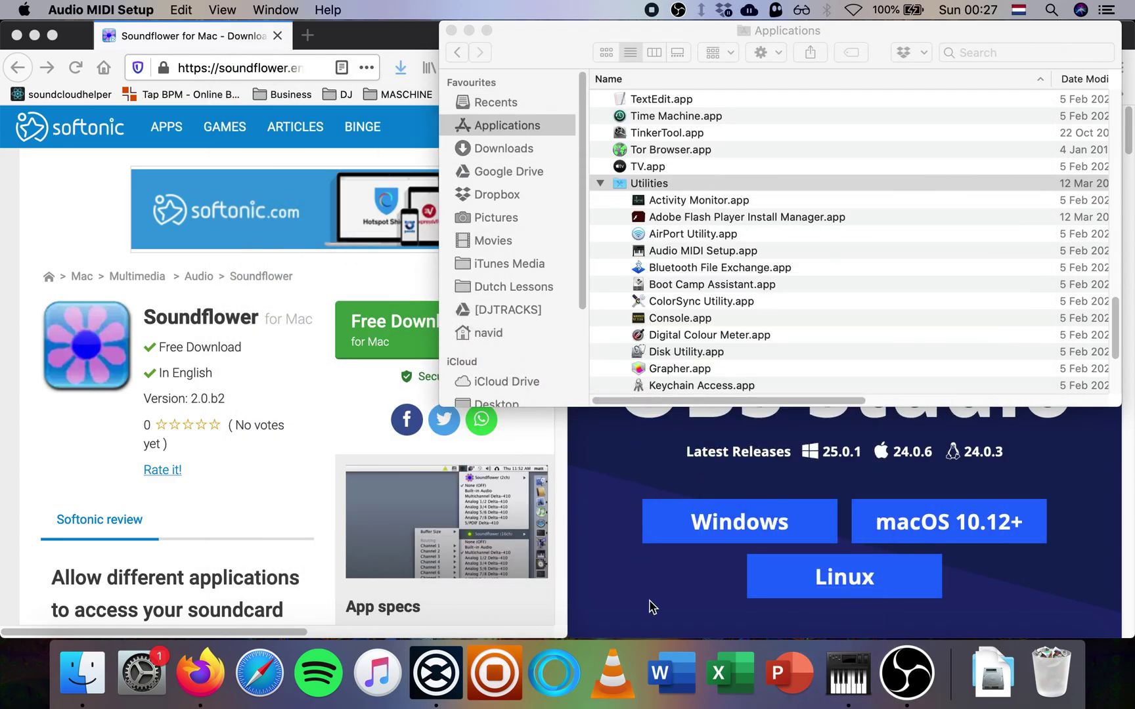
click(445, 673)
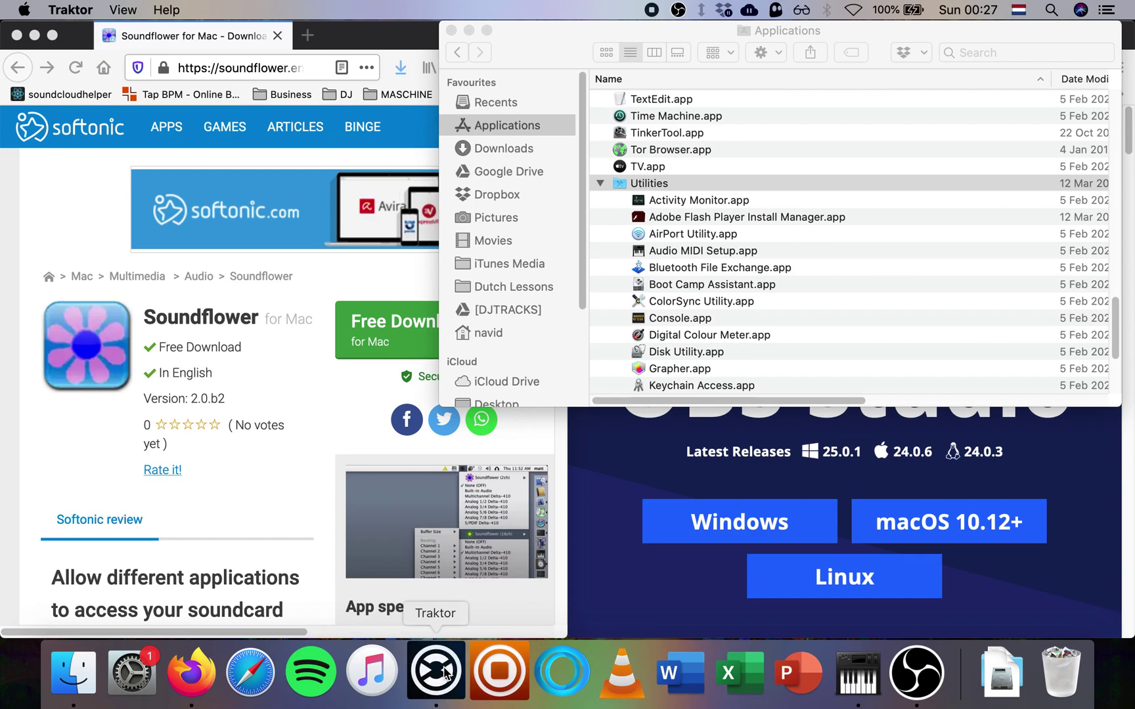
right_click(445, 674)
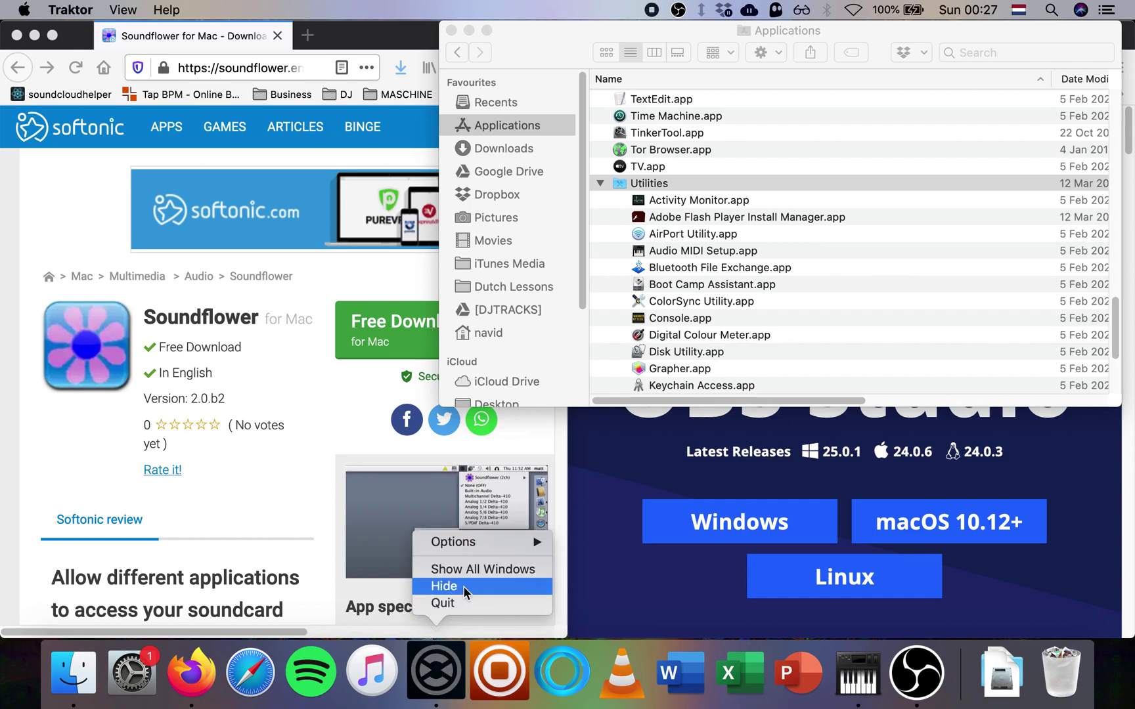
click(467, 602)
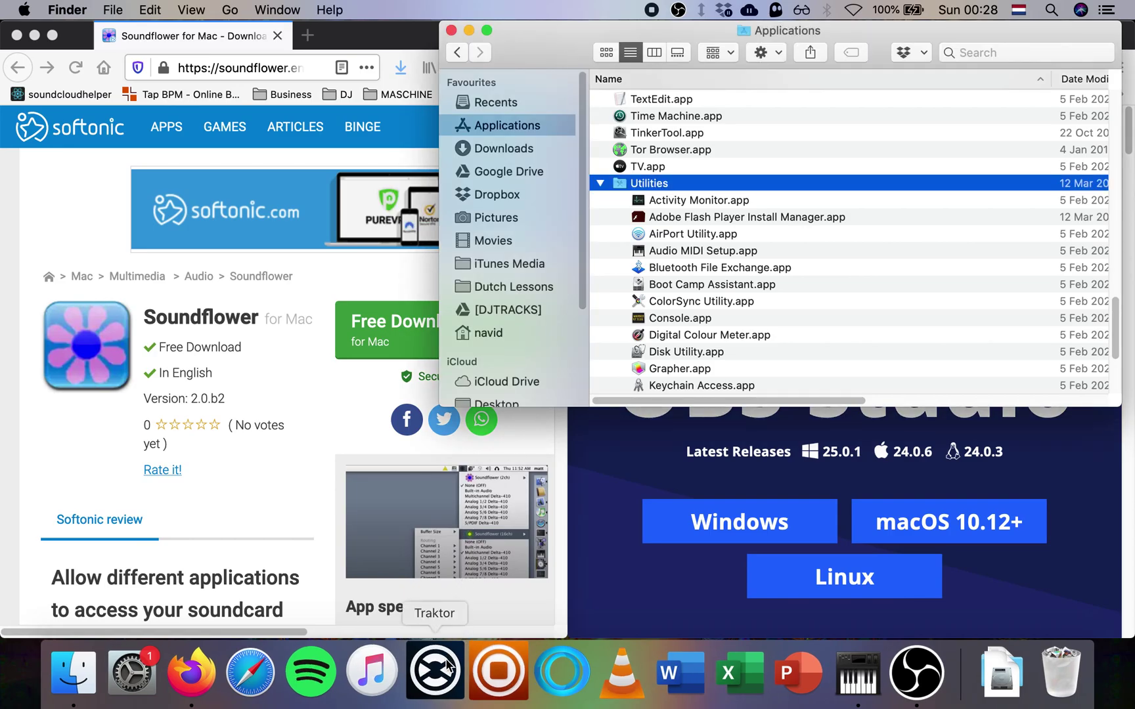
click(447, 663)
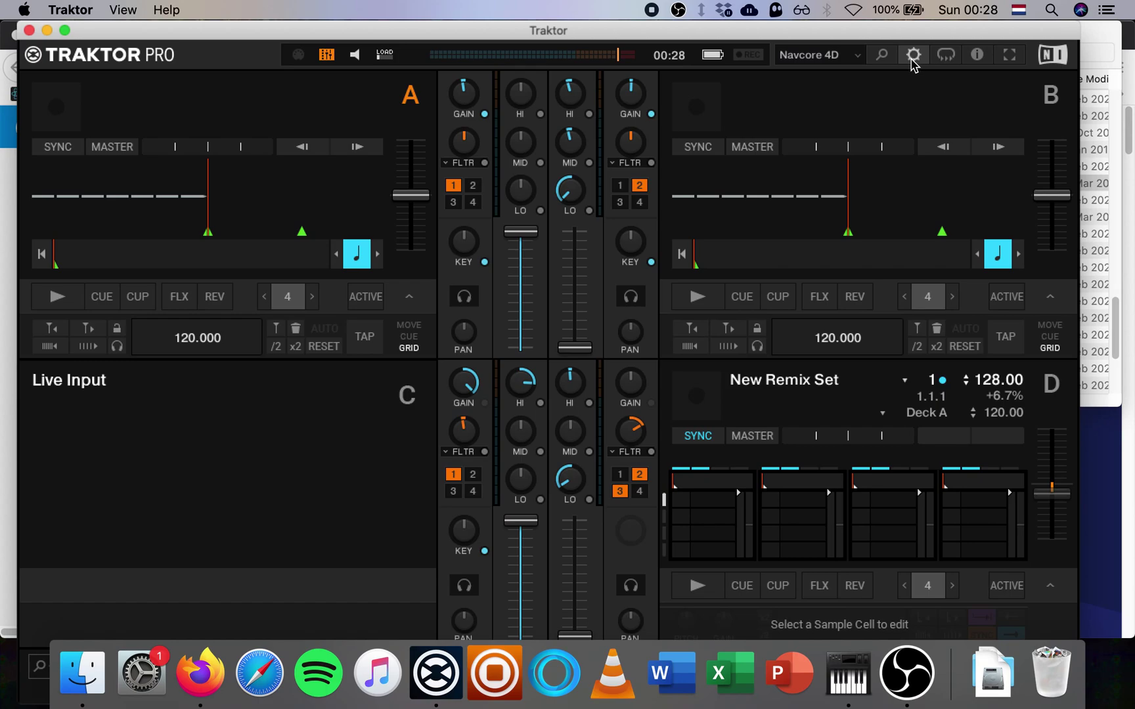
Choose DivanA S5/SoundFlower Aggr as Traktor's audio device, keeping buffer size at 320
click(912, 61)
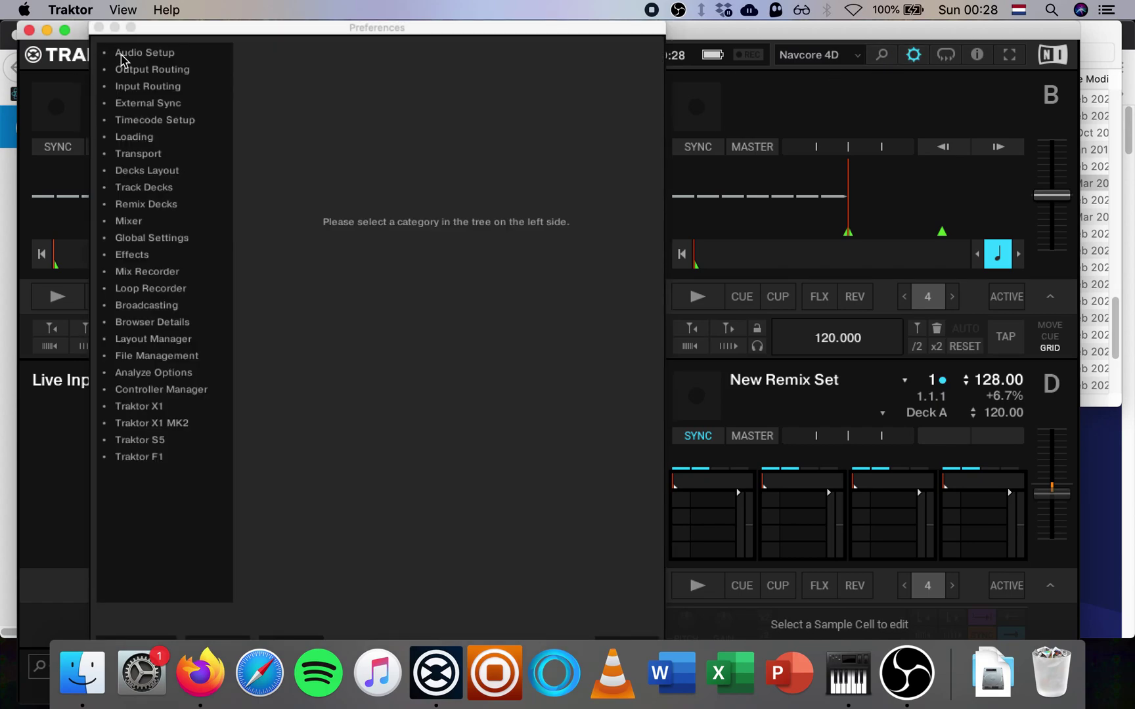
click(124, 55)
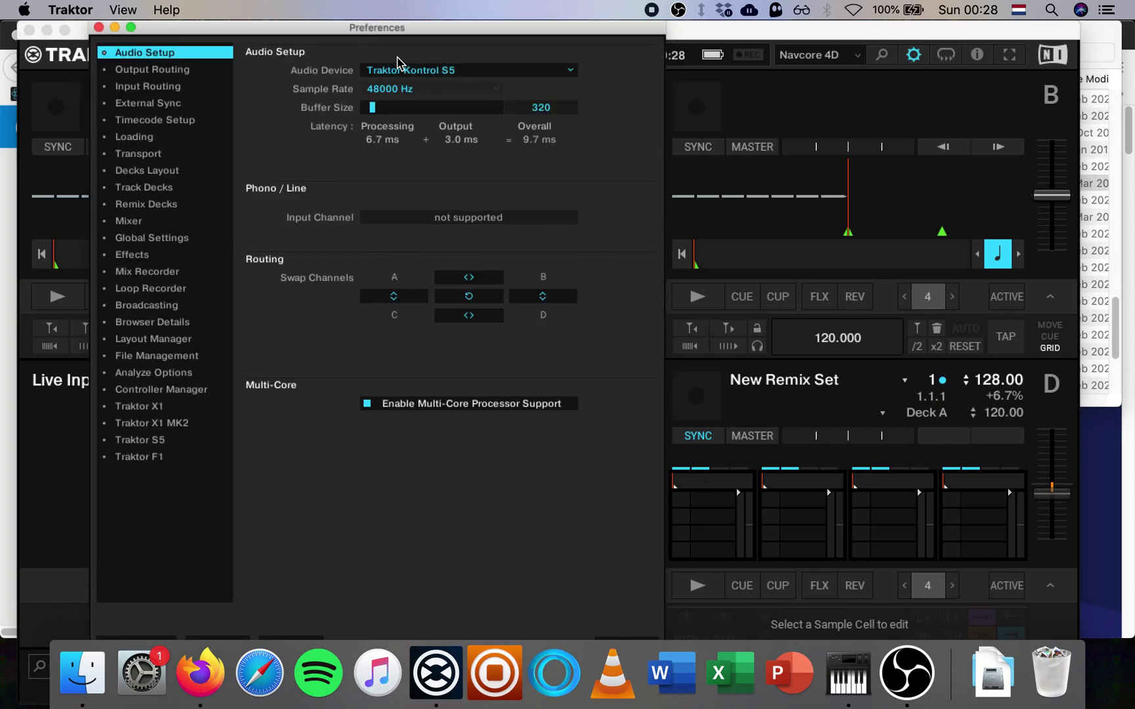
click(438, 72)
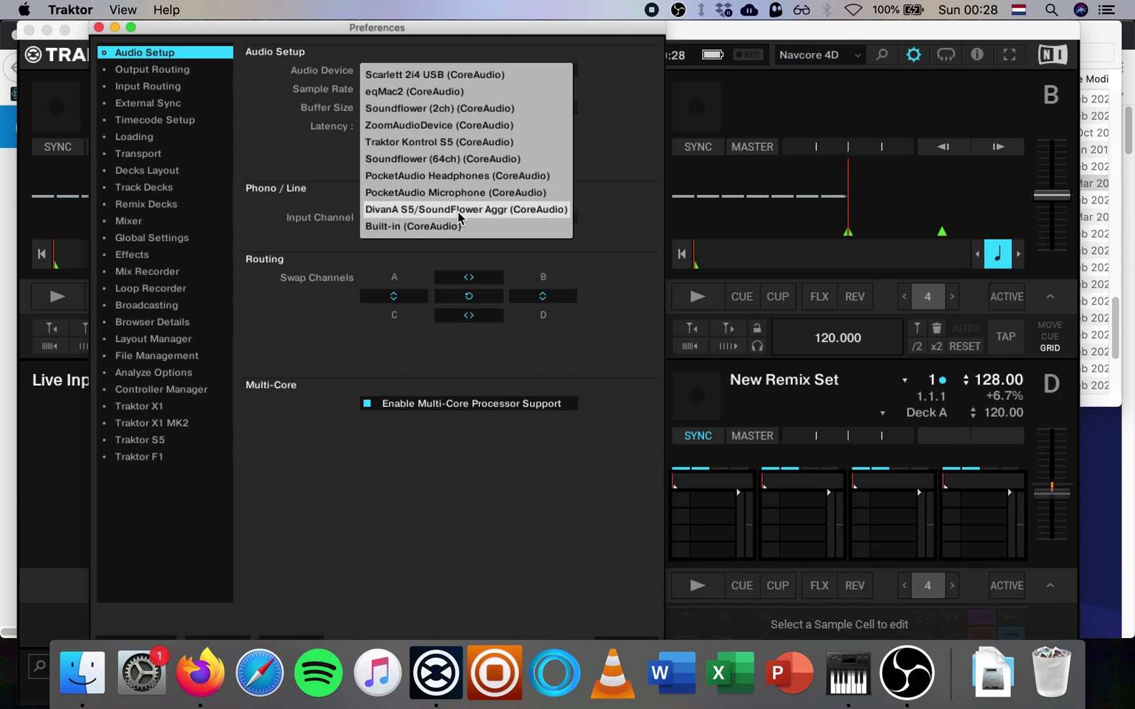
click(514, 217)
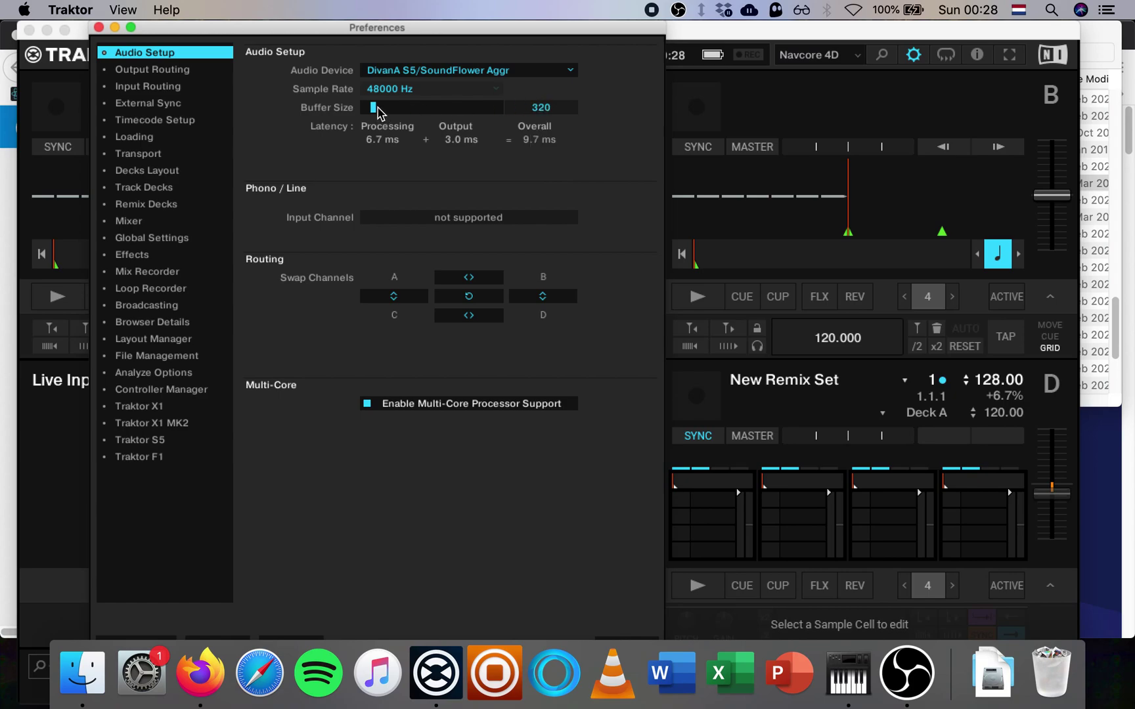
drag(377, 110, 384, 109)
click(377, 110)
Confirm Output Routing keeps monitor on 3: Monitor Left and record on SF Out 1/2
click(167, 71)
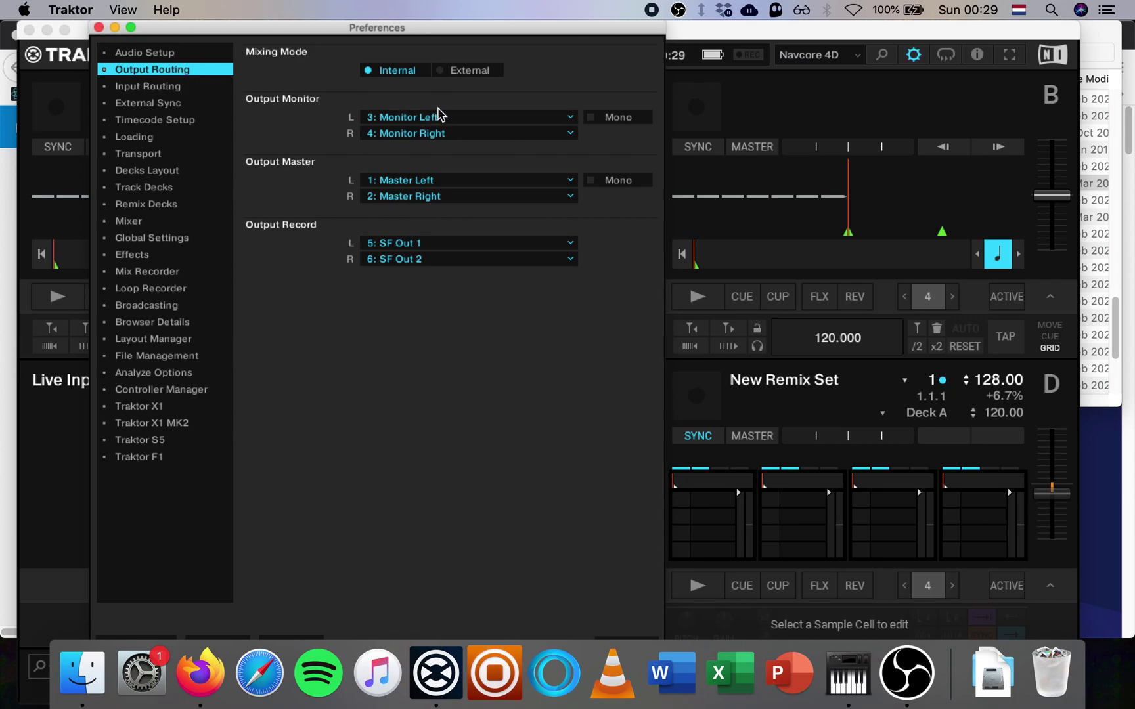
click(438, 117)
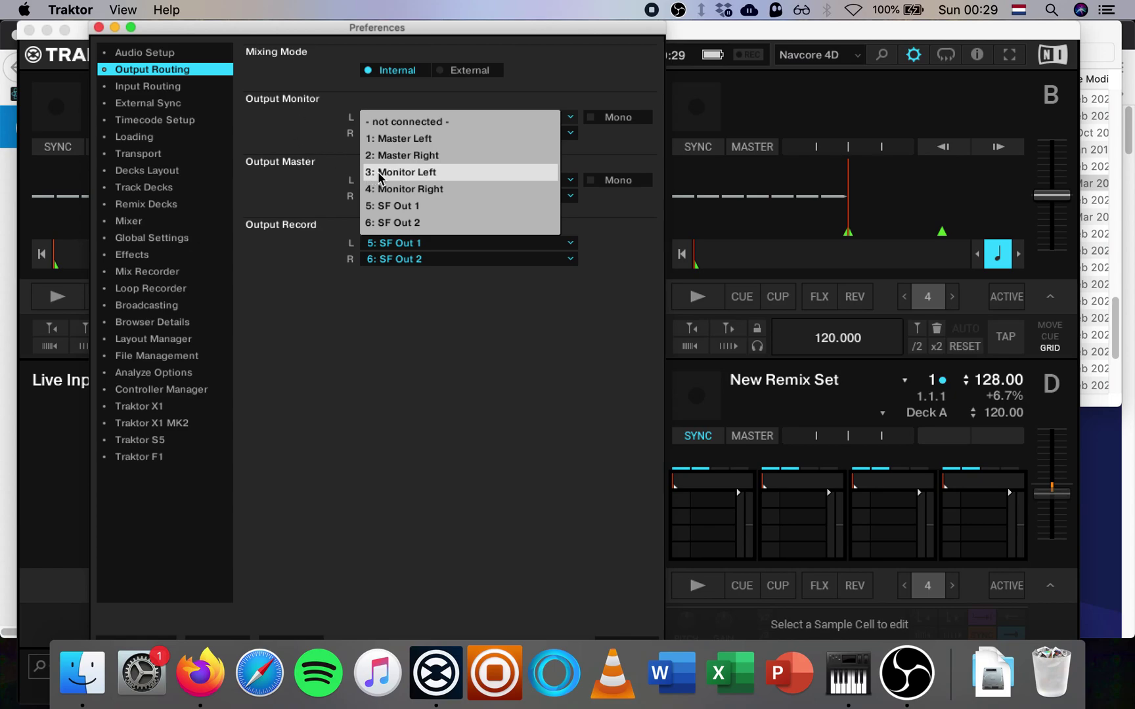
click(305, 146)
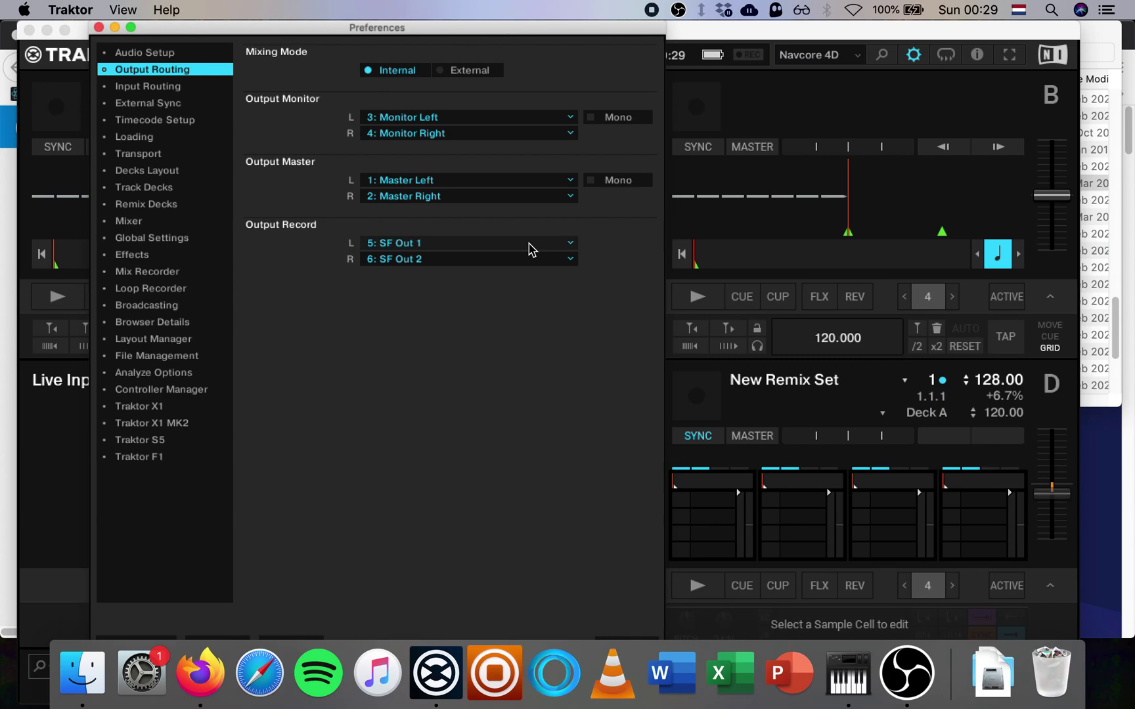
click(530, 245)
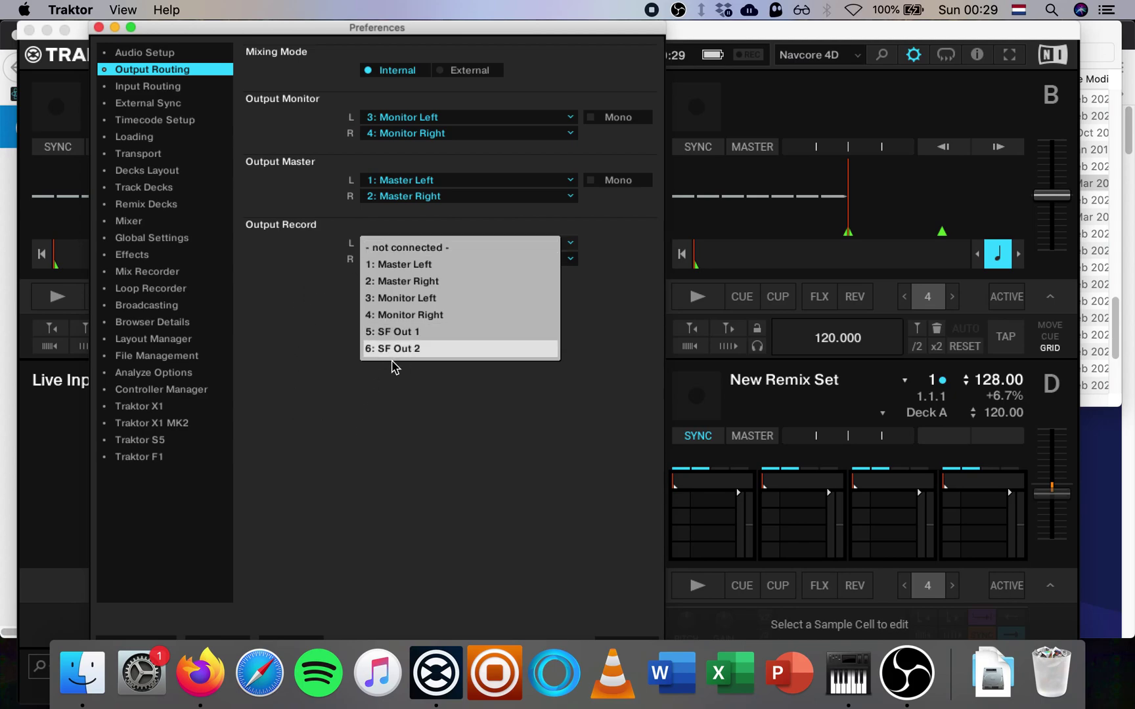
click(421, 394)
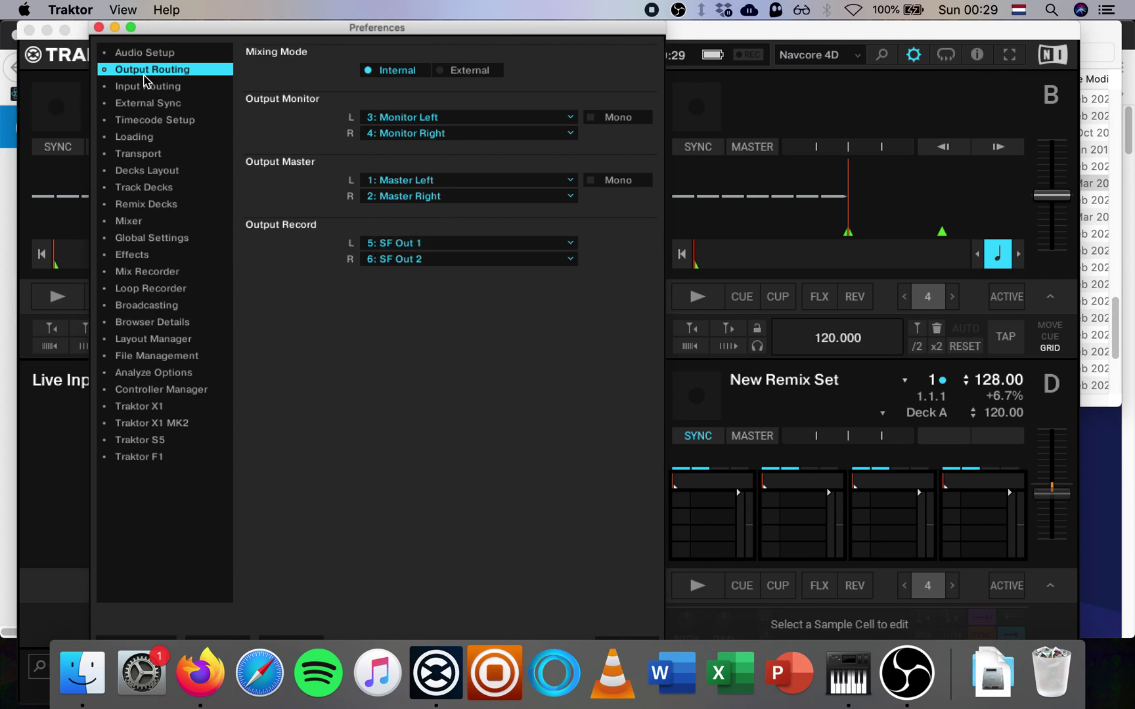
click(144, 89)
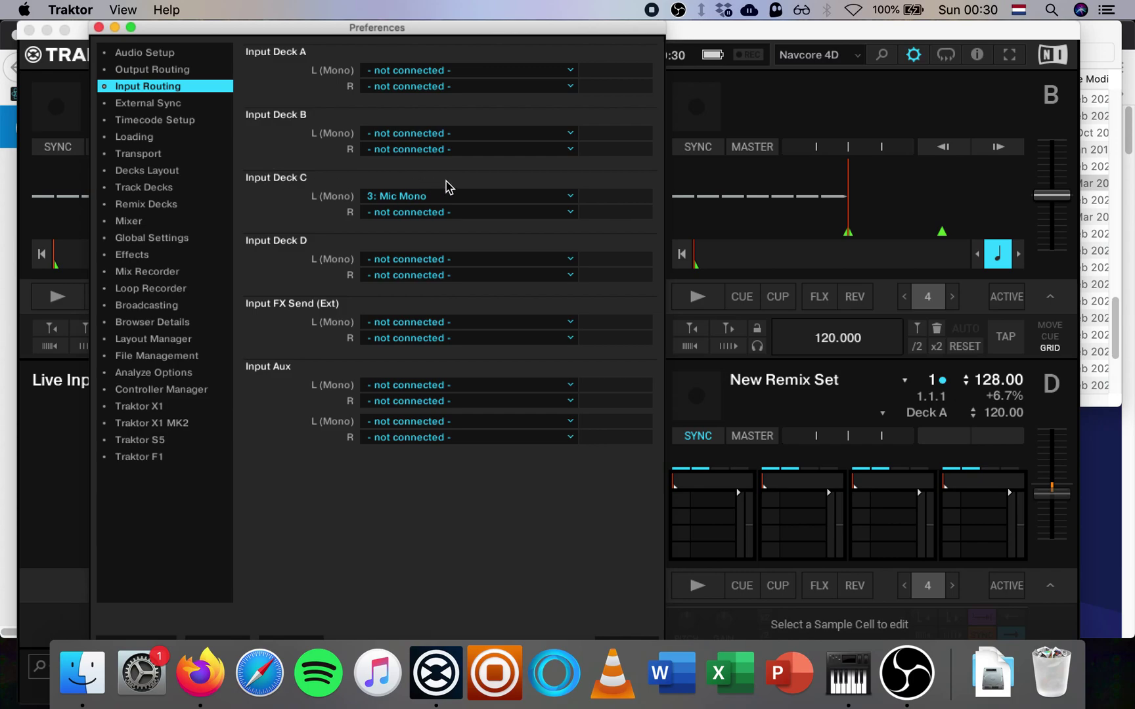
Set Input Deck C L (Mono) to 3: Mic Mono, then move aside and close Preferences
click(476, 197)
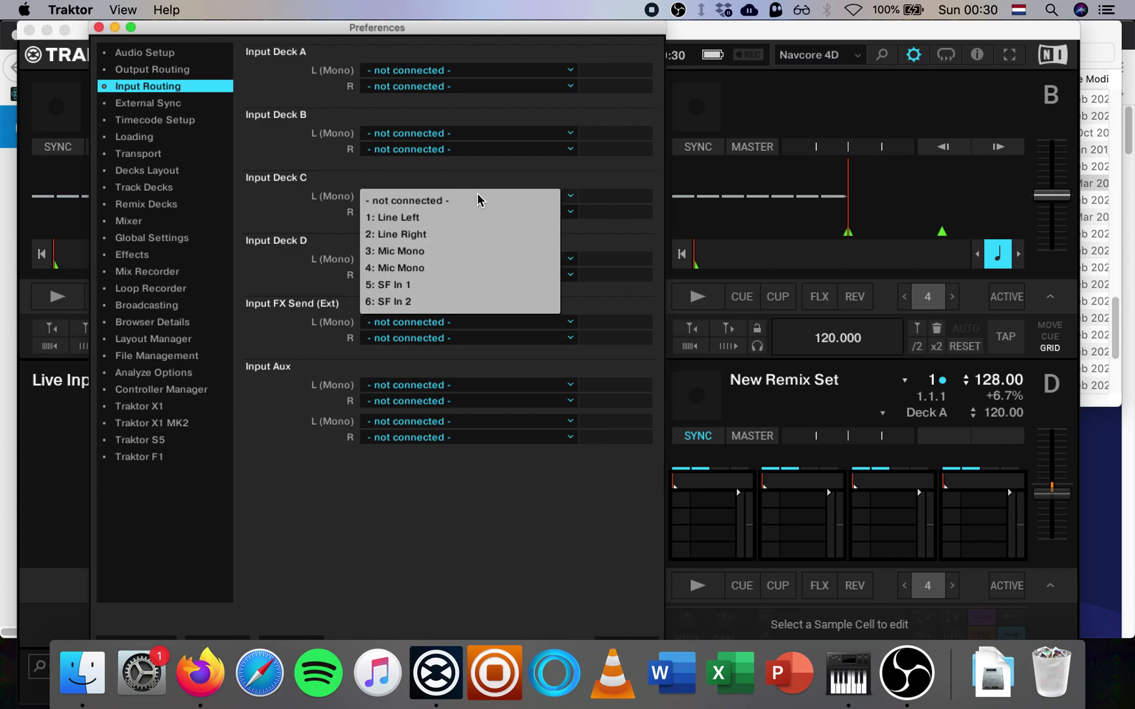
click(428, 253)
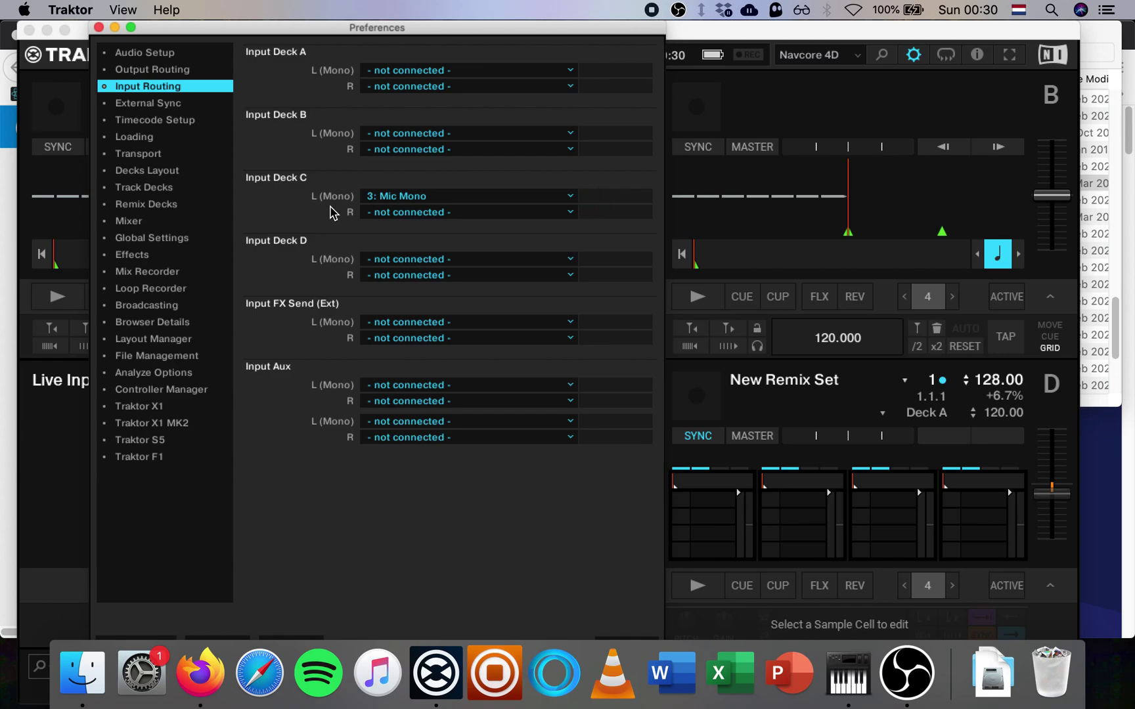
drag(252, 25, 431, 27)
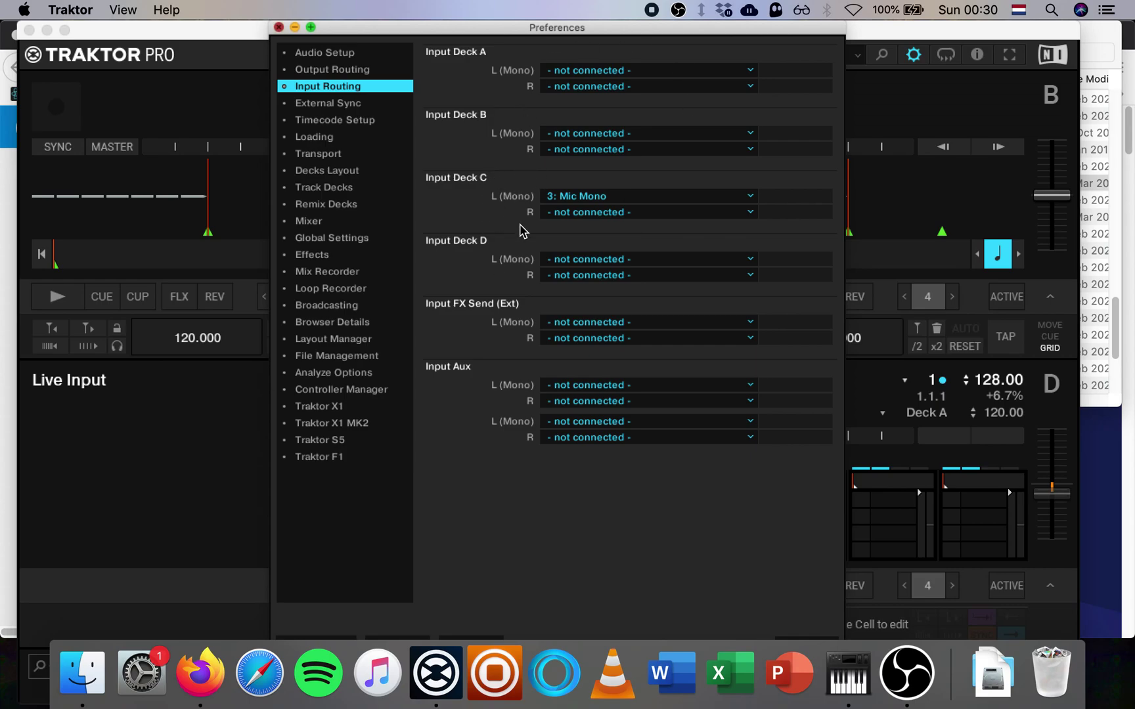
key(Escape)
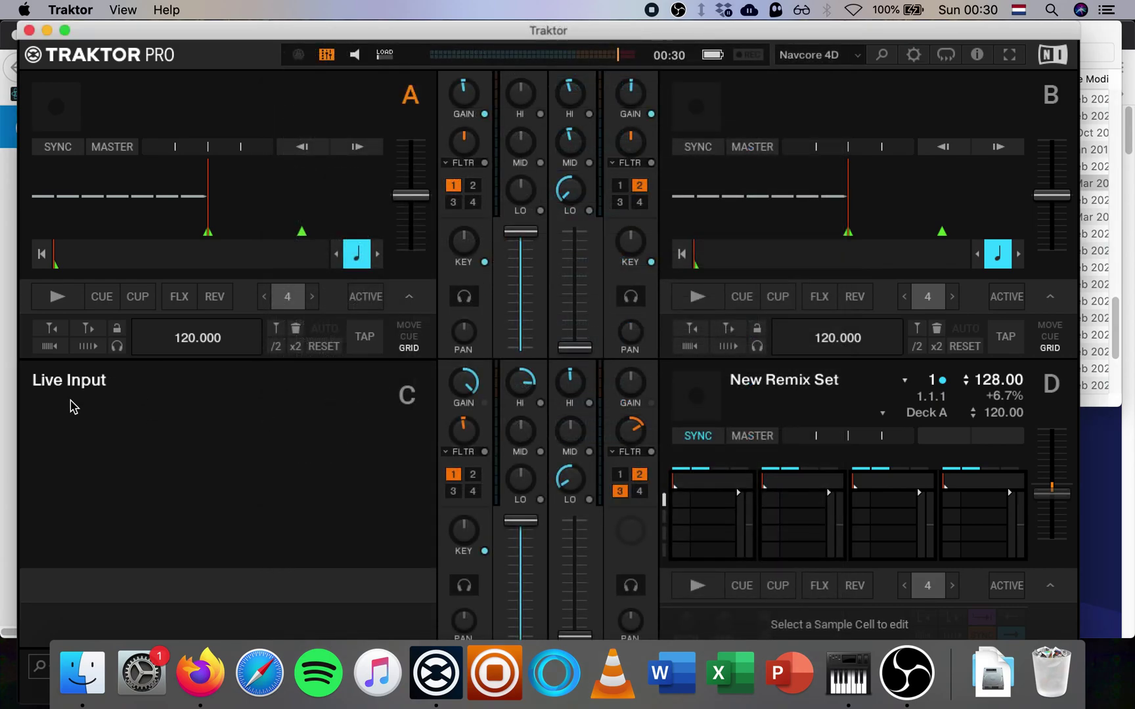
Keep deck C's deck type set to Live Input
click(407, 396)
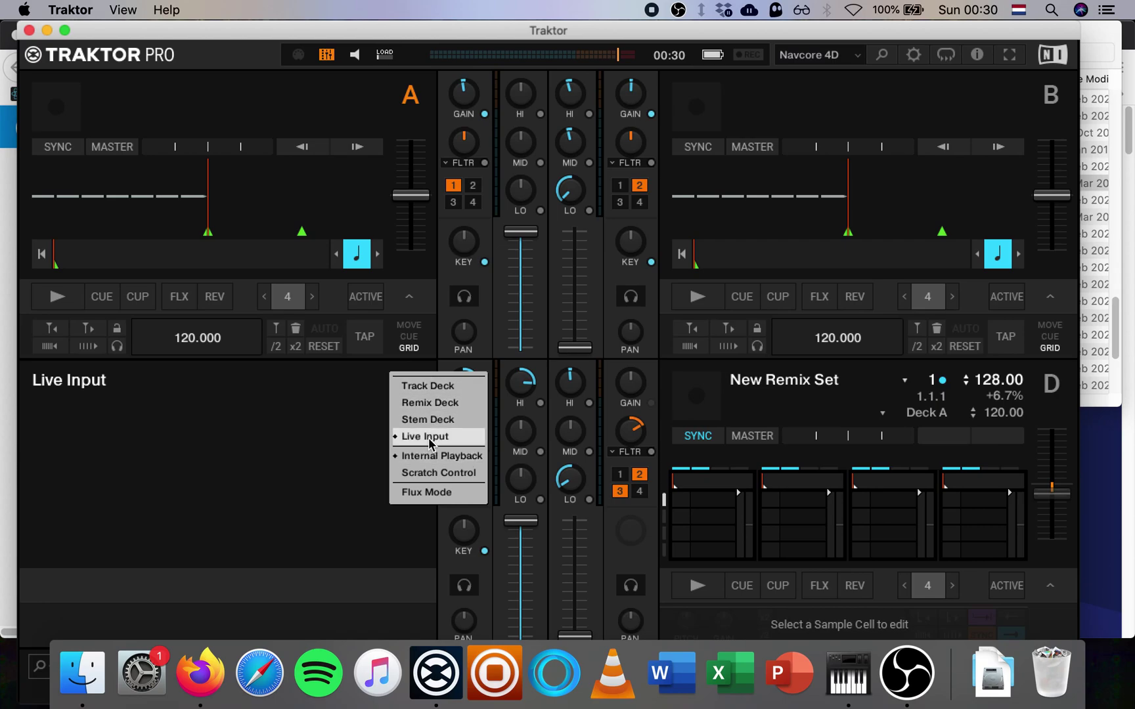
click(312, 440)
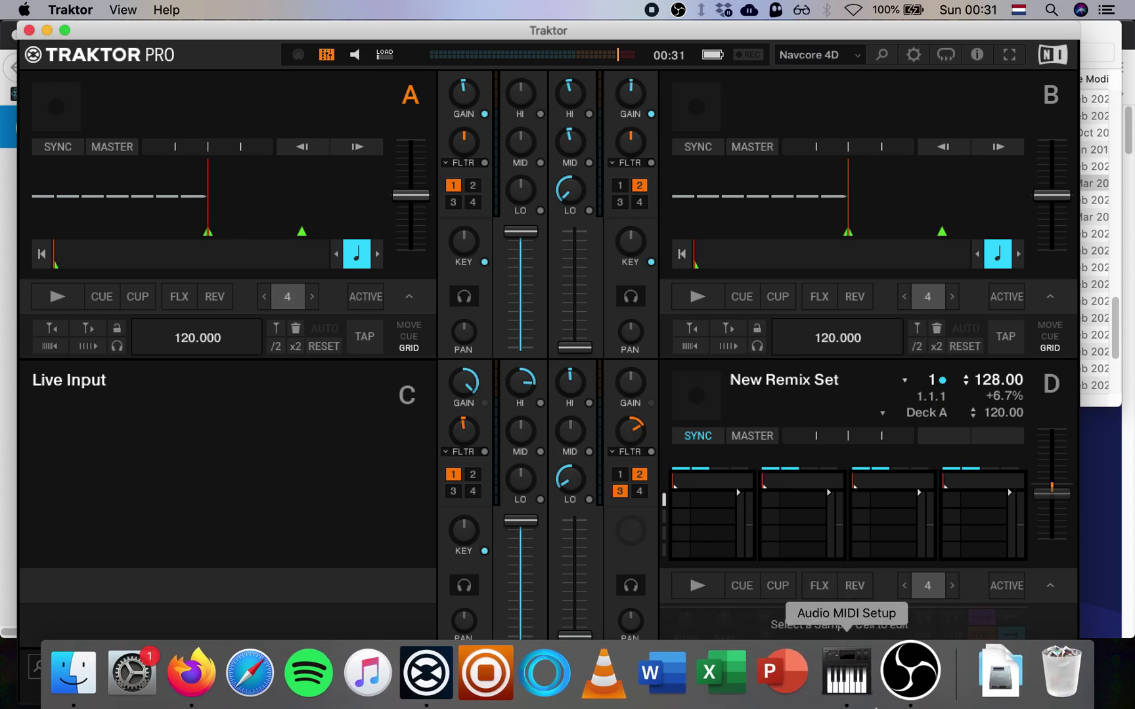
Restore the OBS window, then bring back Audio MIDI Setup with the S5/Soundflower aggregate
click(922, 678)
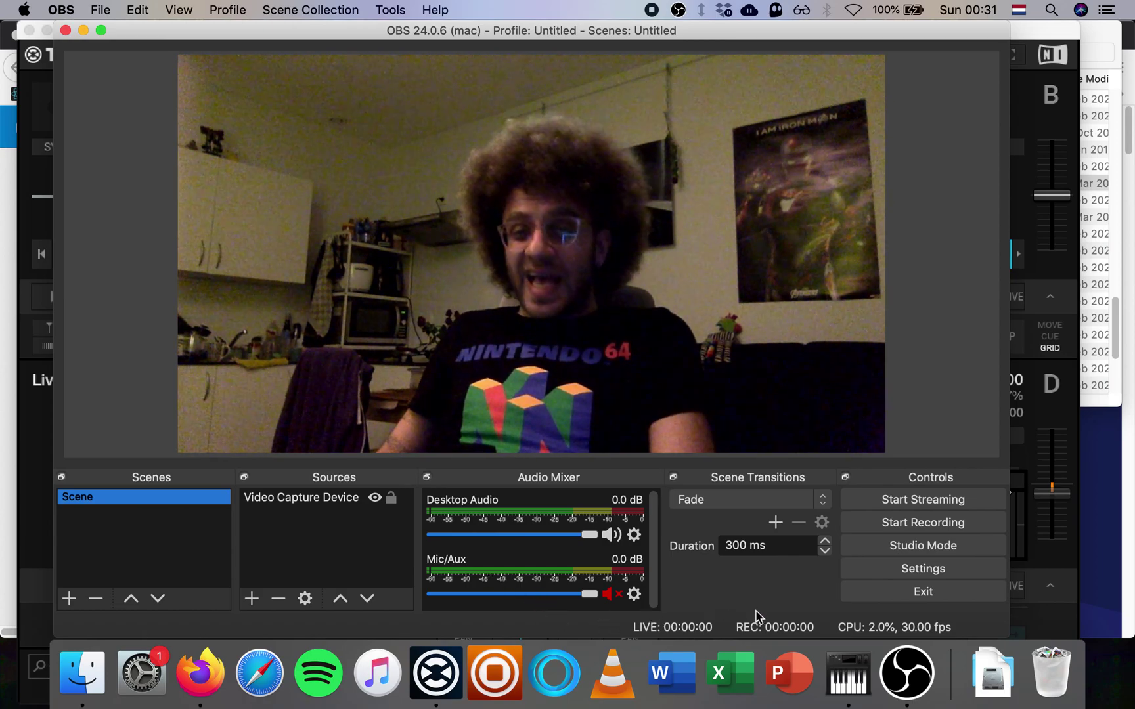
click(848, 674)
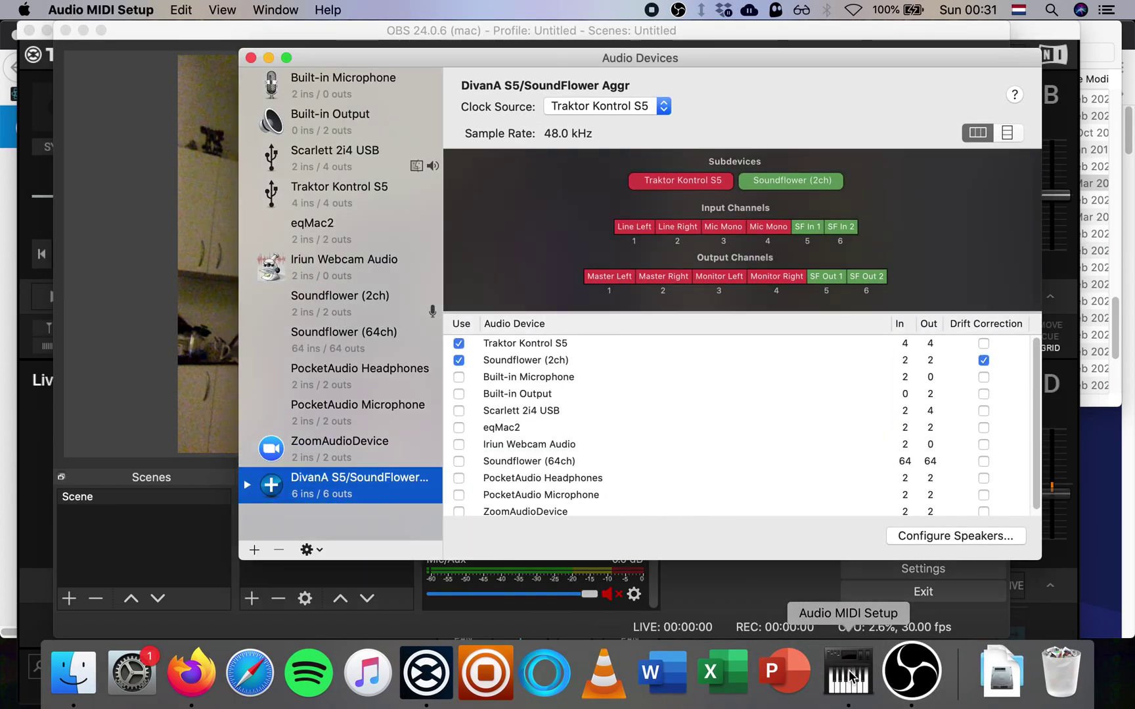
Inspect Soundflower (2ch) and the S5/Soundflower aggregate without changes, then minimize Audio Devices
click(373, 304)
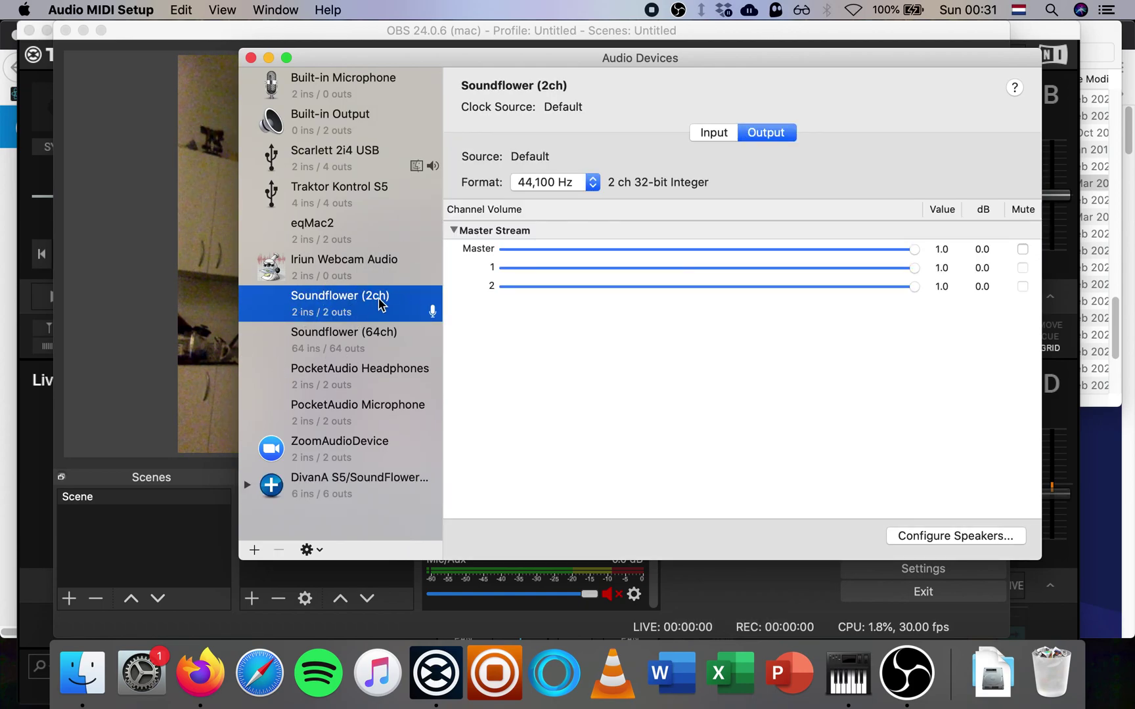
right_click(379, 295)
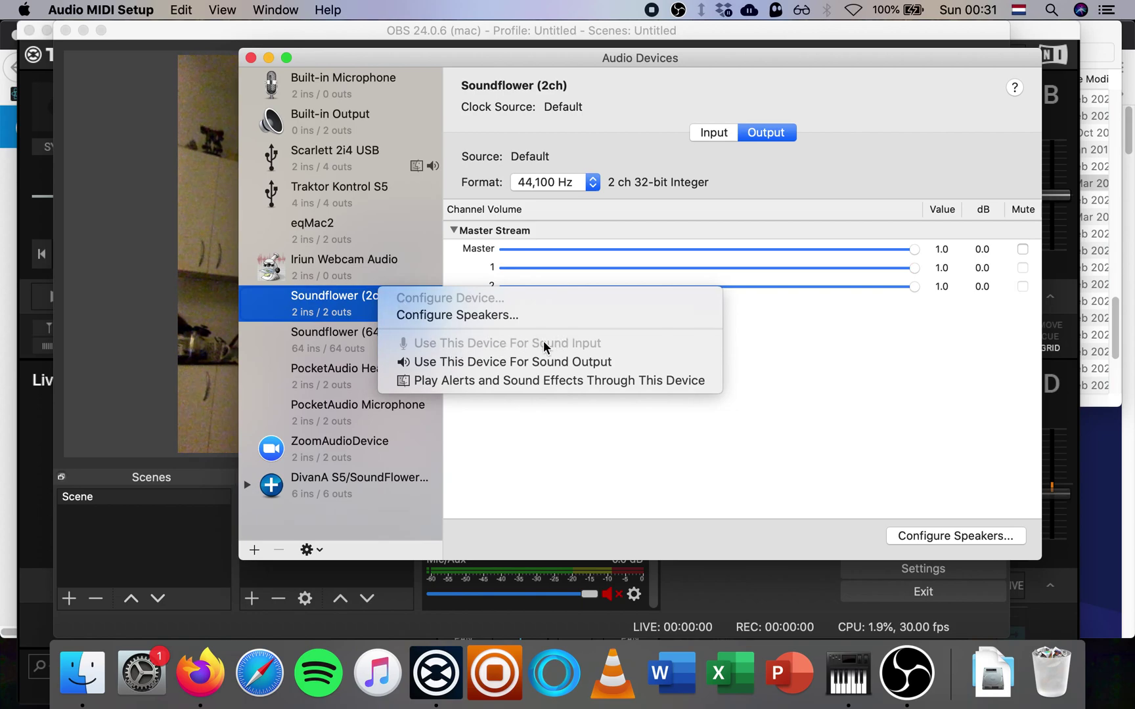
click(344, 319)
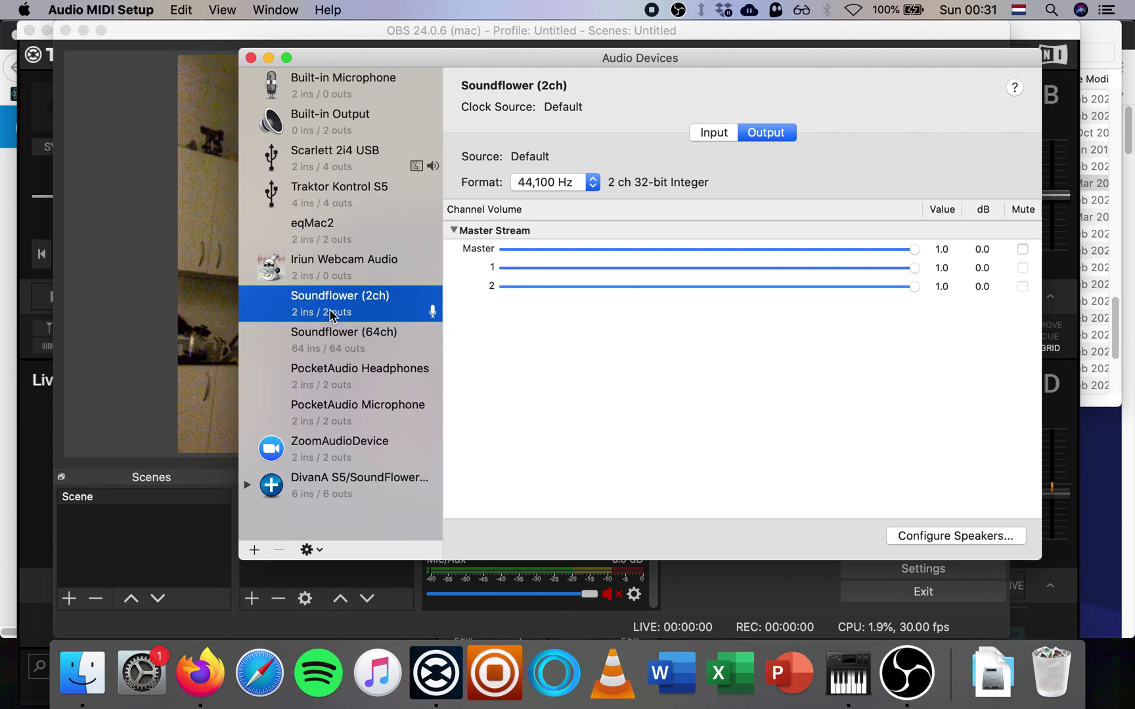
click(403, 474)
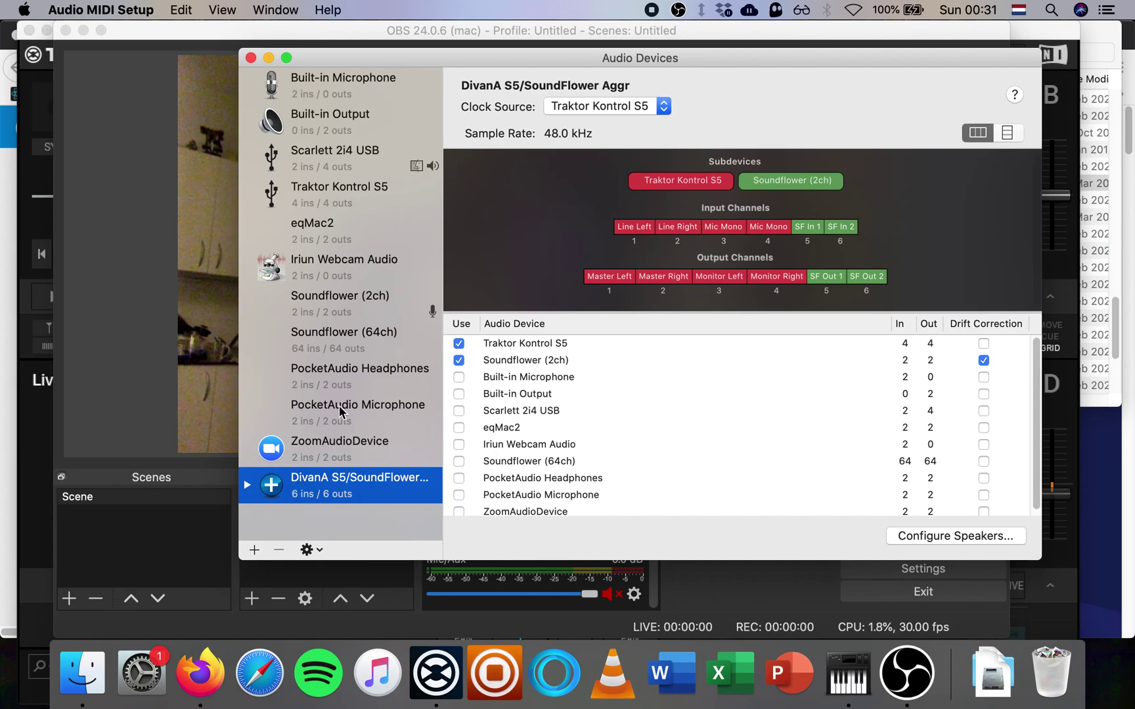
click(269, 57)
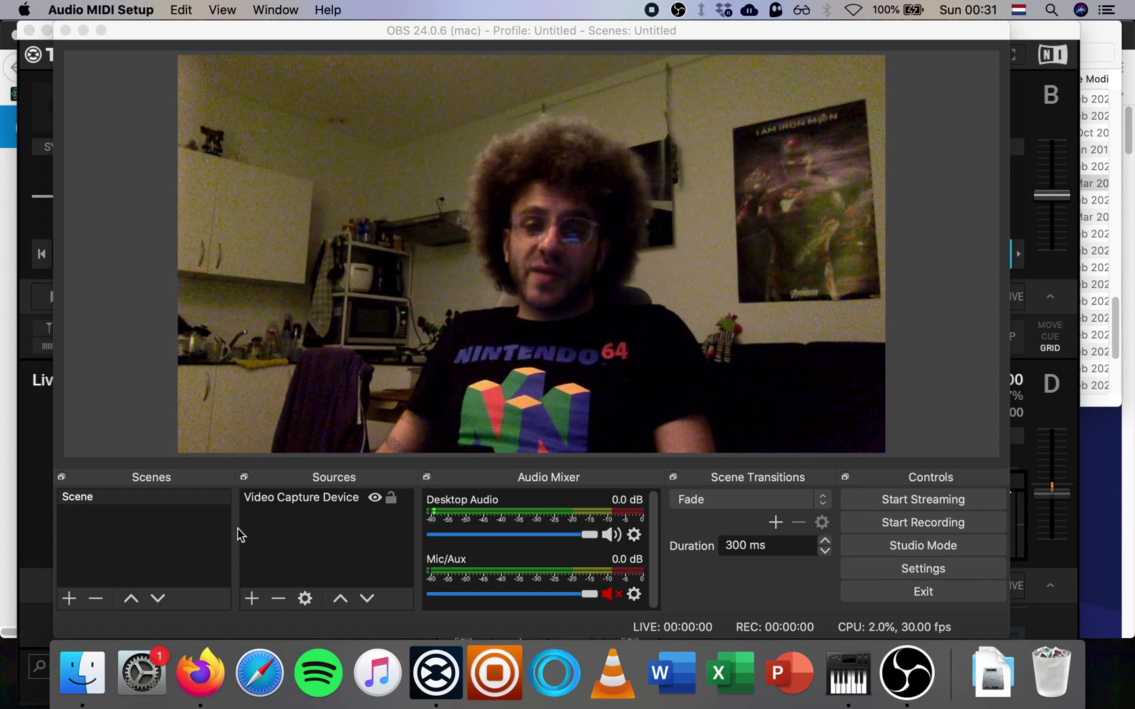
click(253, 599)
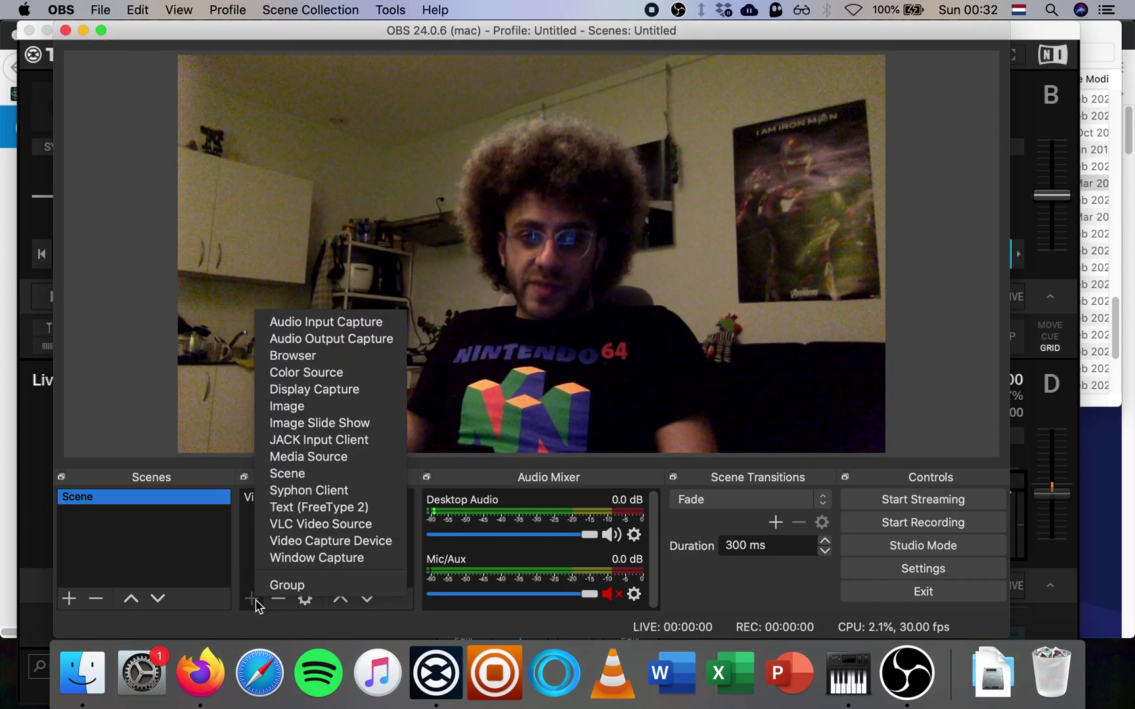
click(328, 541)
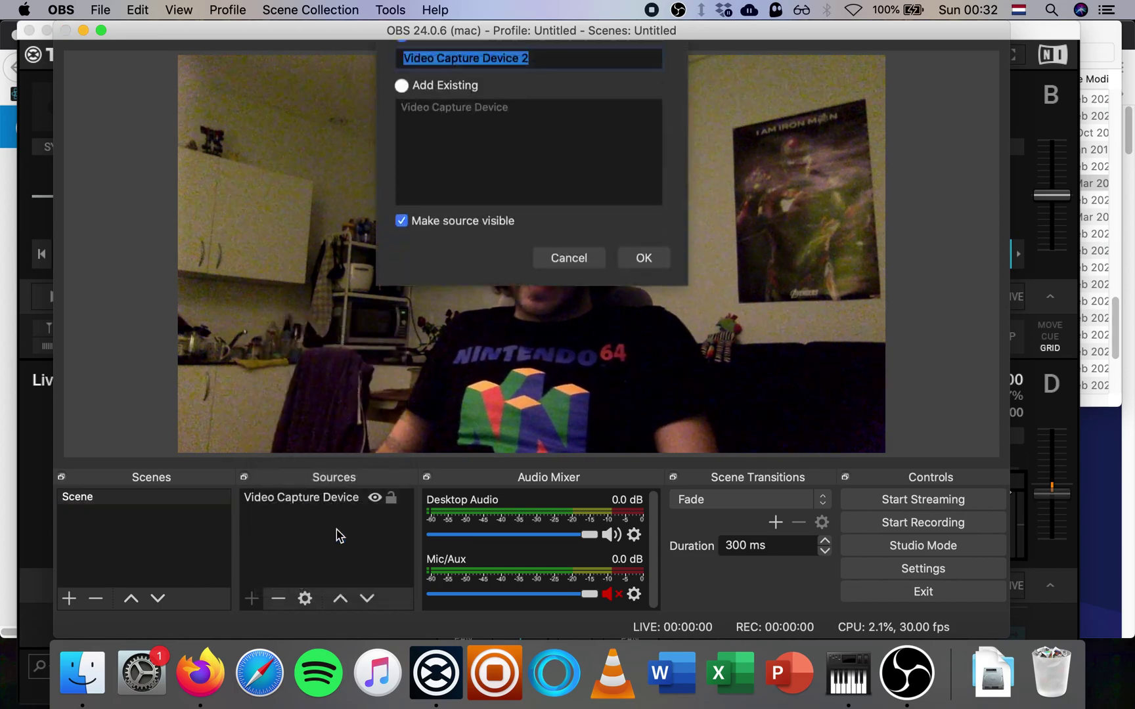
click(589, 290)
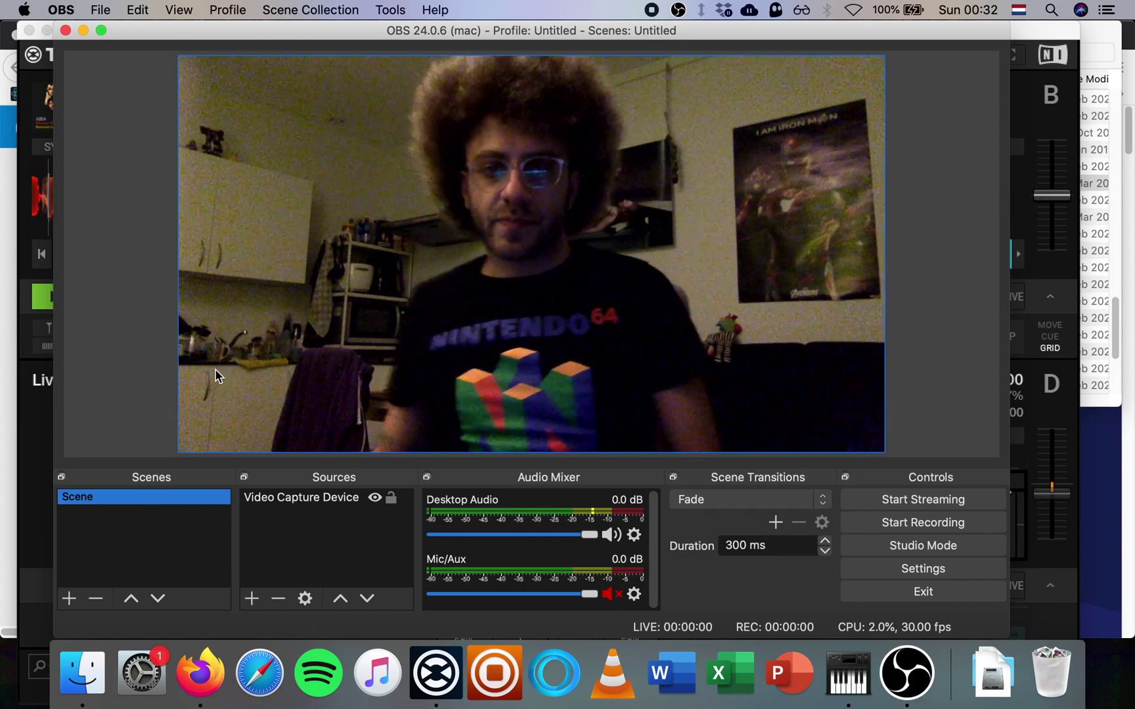
Stop the Abba track playing on Deck A and minimize Traktor
click(29, 494)
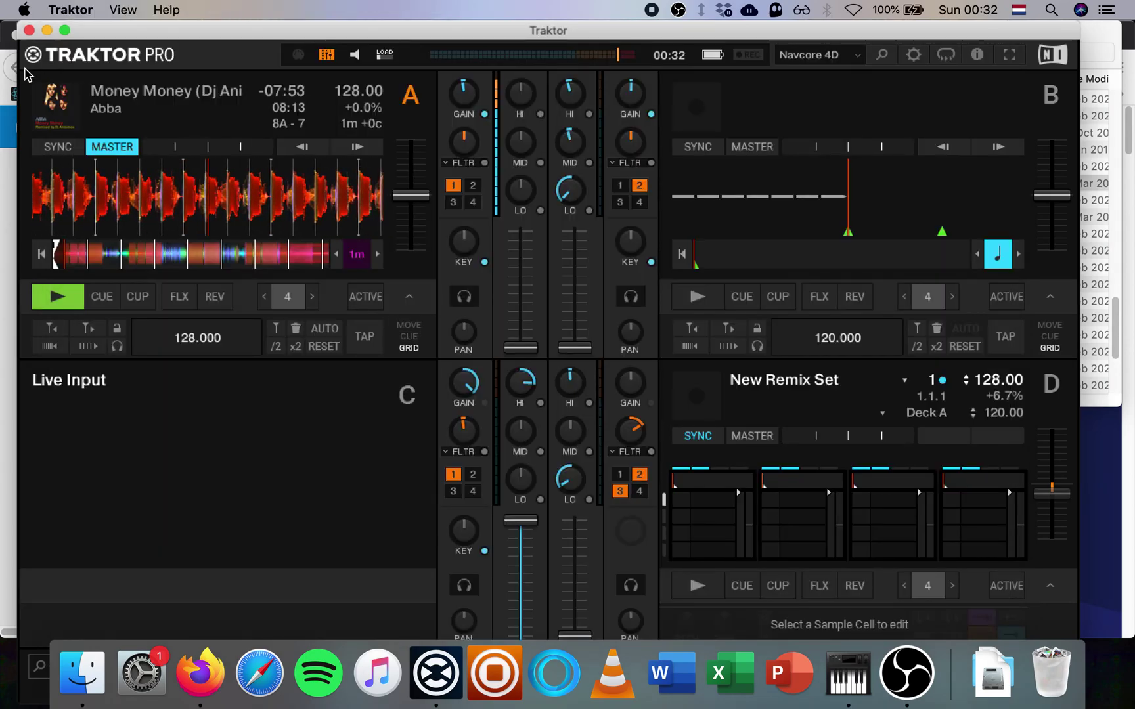
click(63, 297)
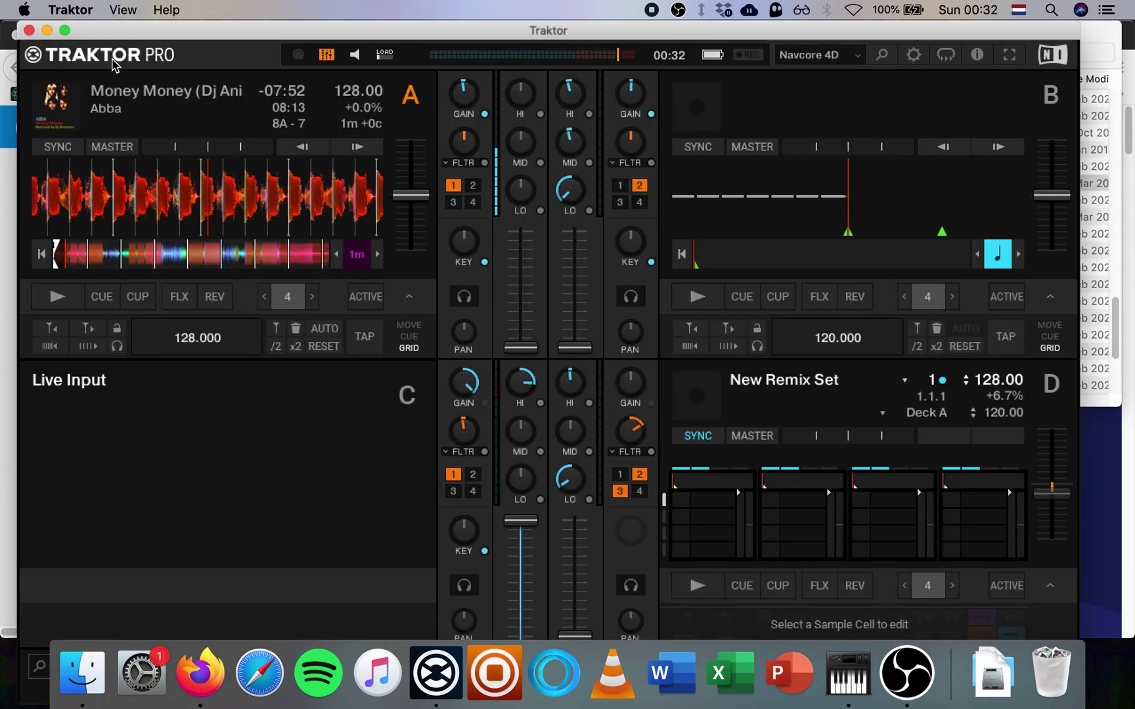
click(47, 31)
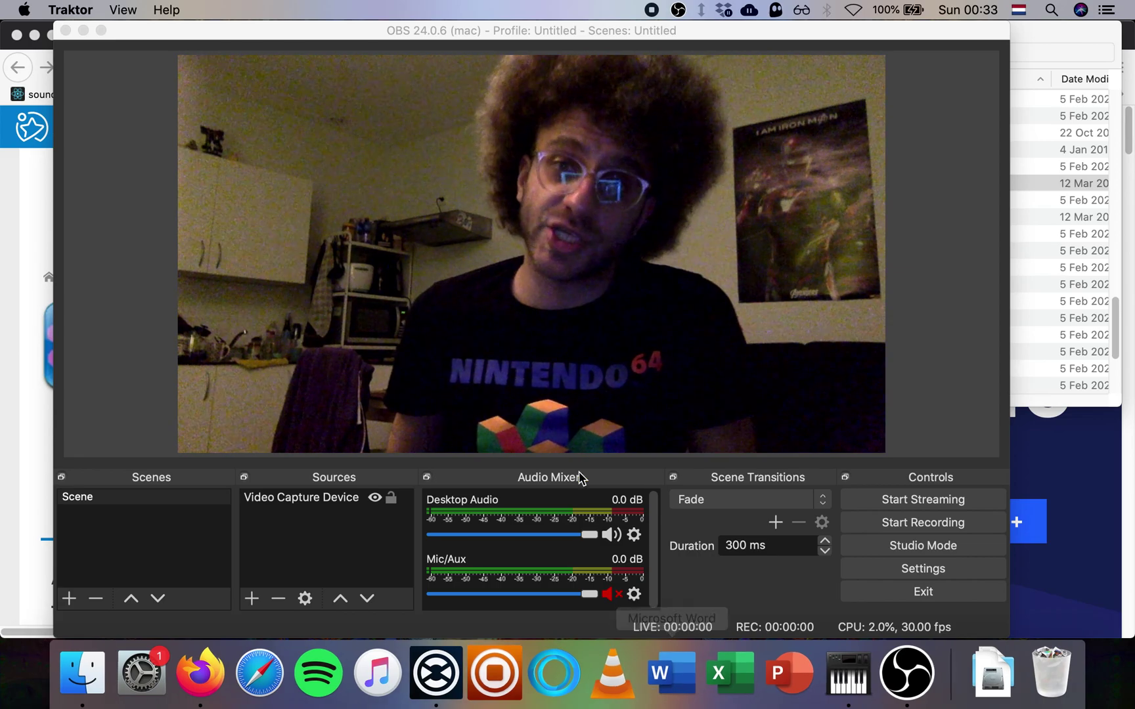
Copy the Primary Stream key from the Twitch Channel tab in Firefox, then return to OBS
click(199, 671)
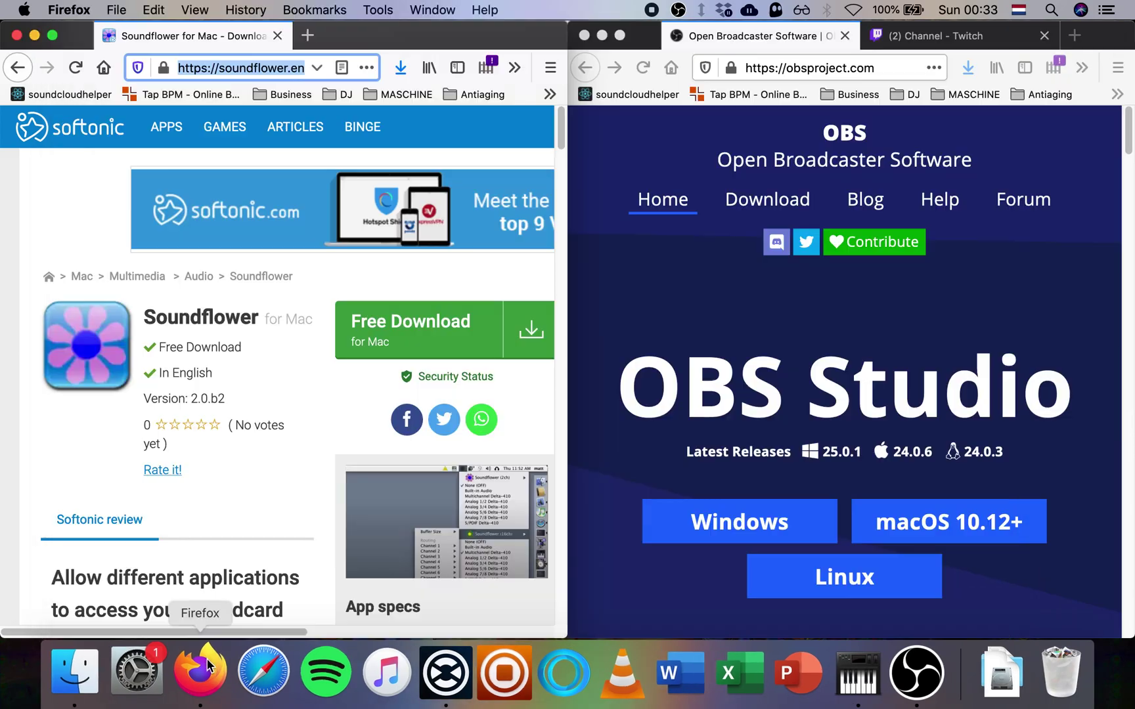
click(936, 33)
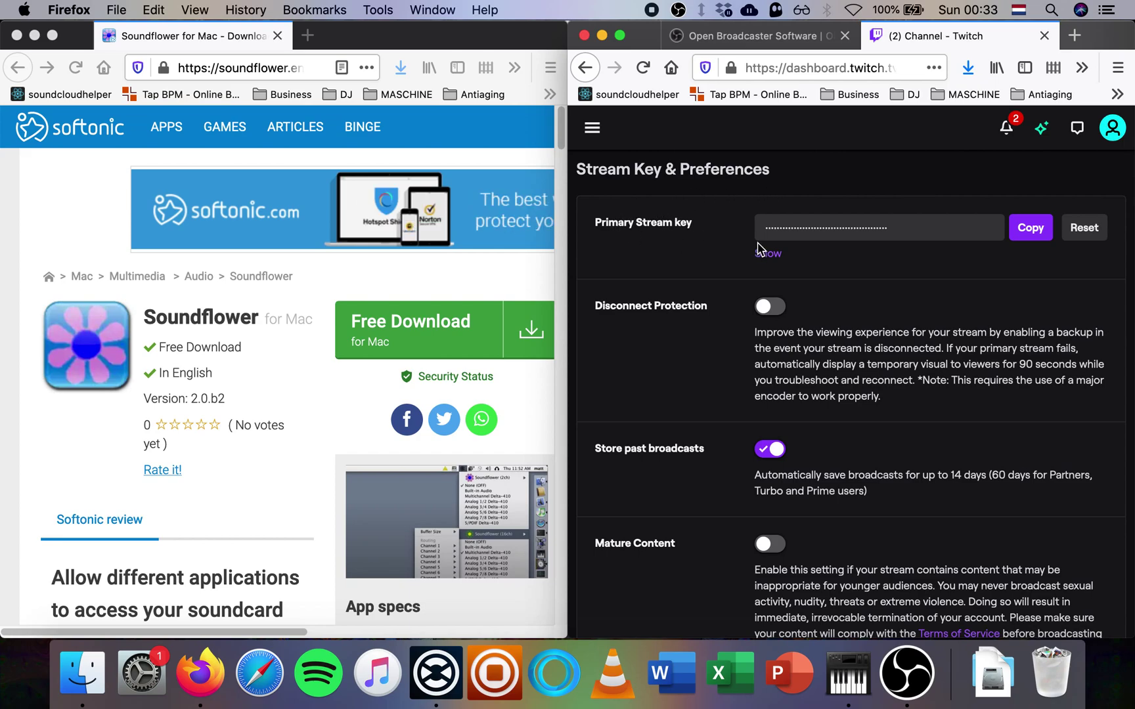
click(1028, 228)
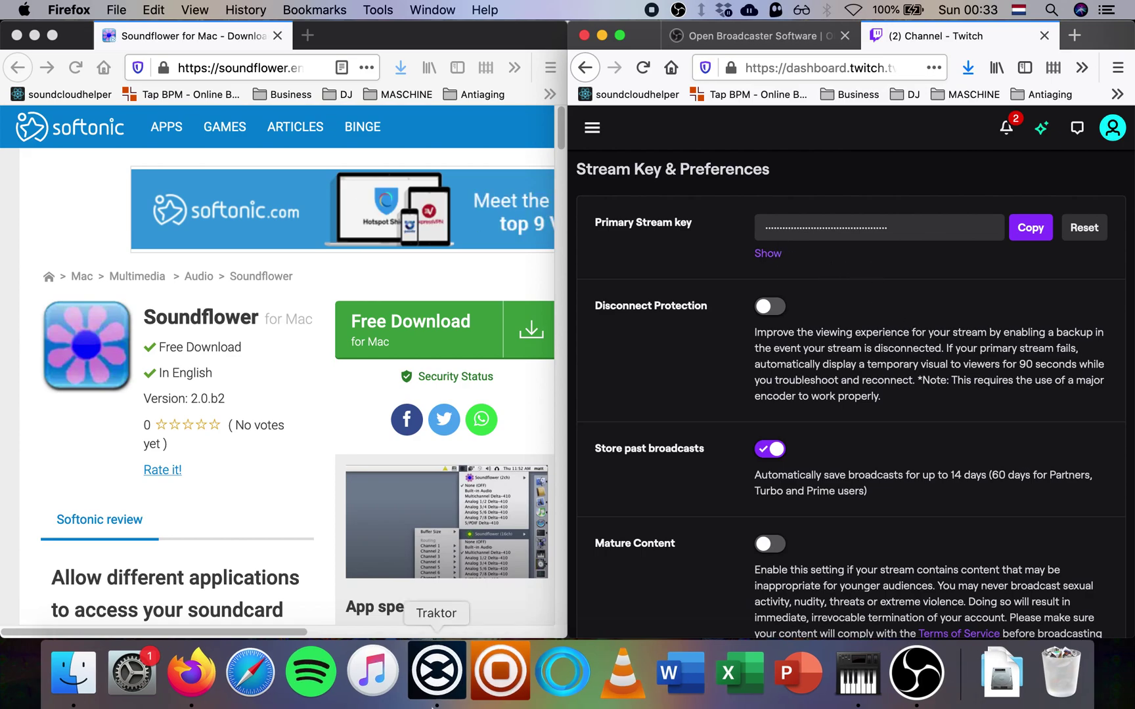
click(910, 688)
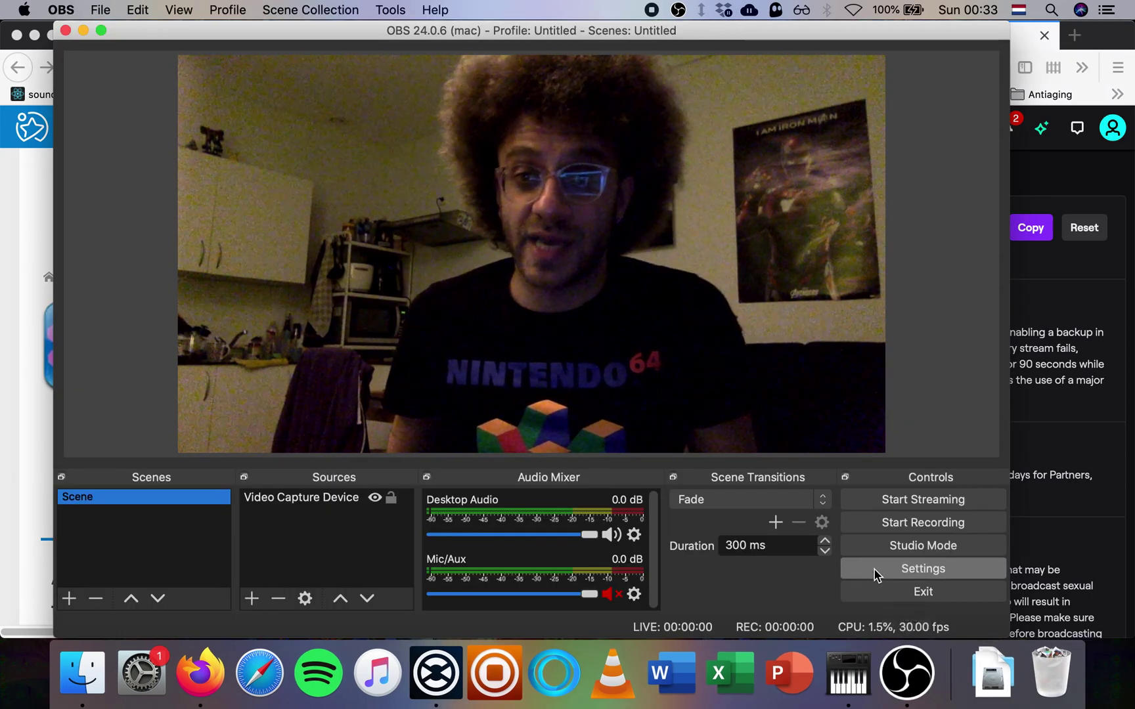
Confirm the OBS Stream settings hold Twitch, Auto (Recommended) server and a stream key, then close Settings
click(929, 569)
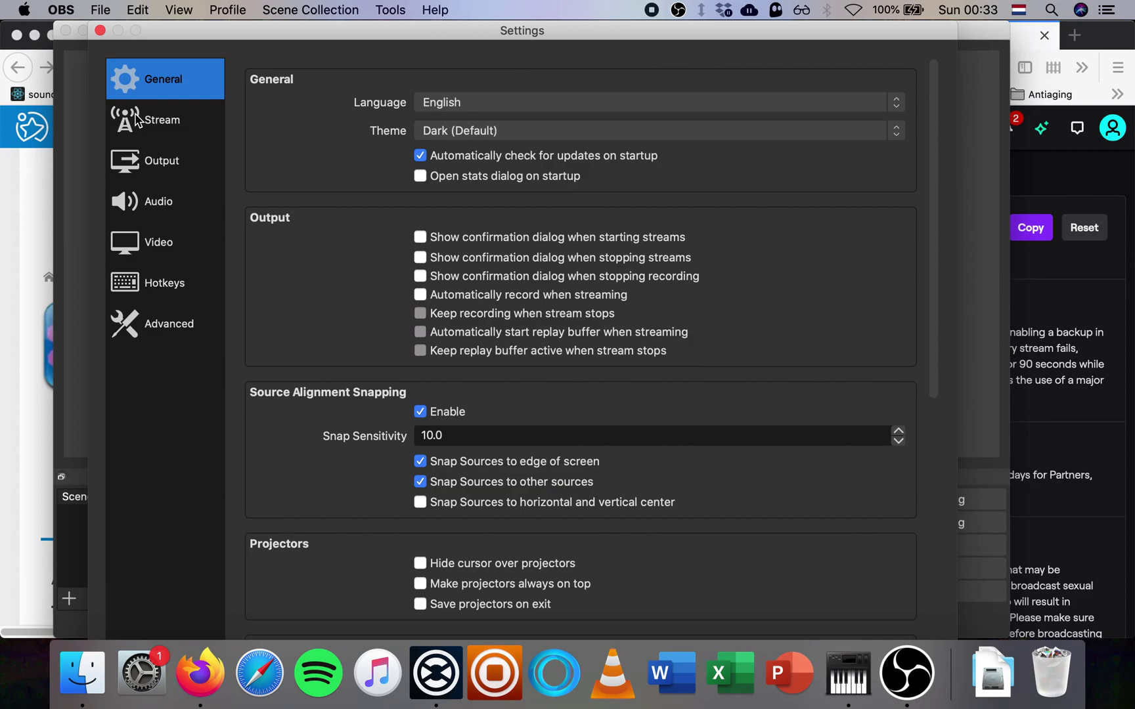
click(138, 120)
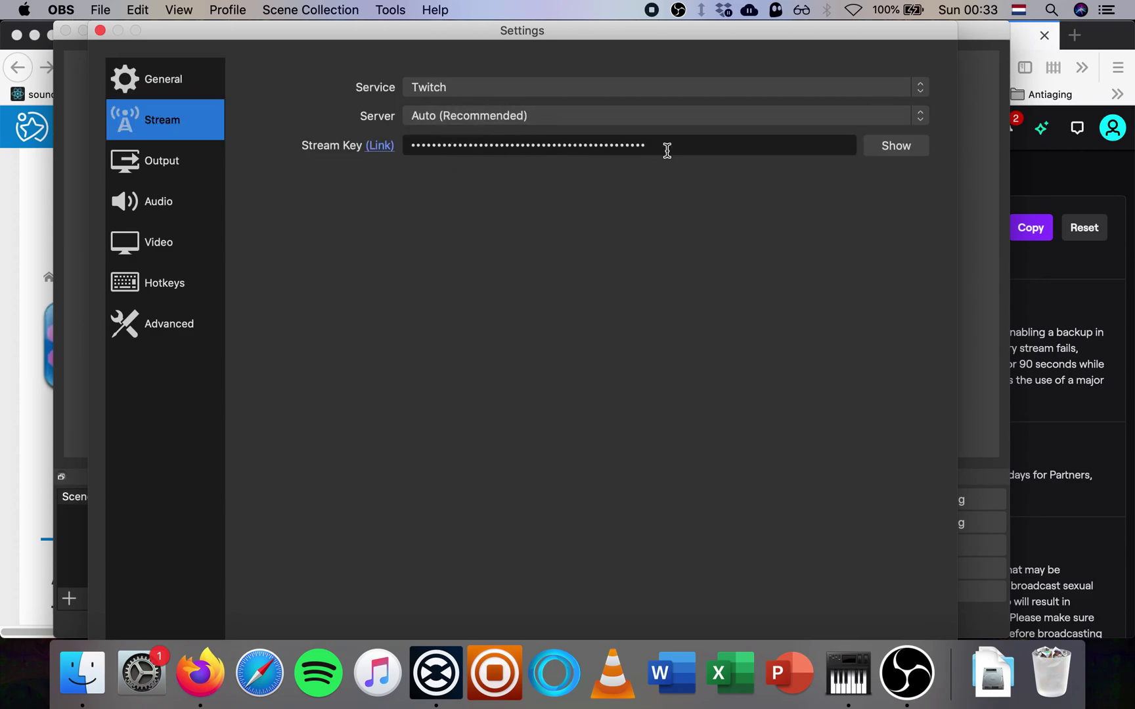
click(100, 30)
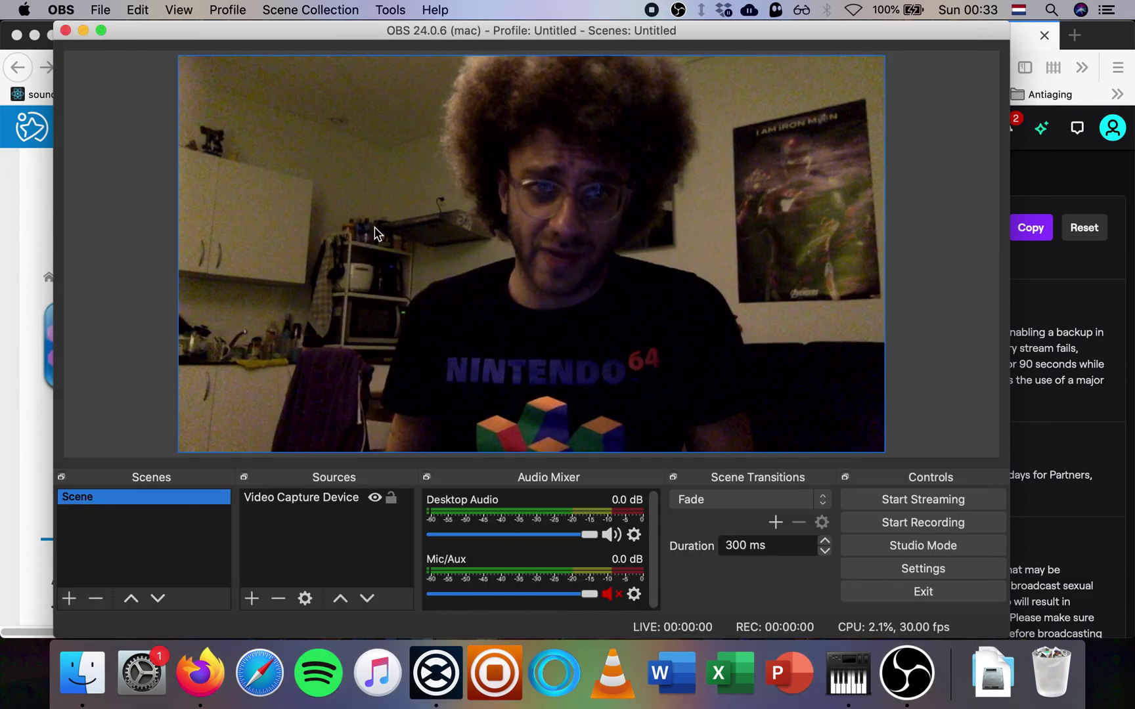